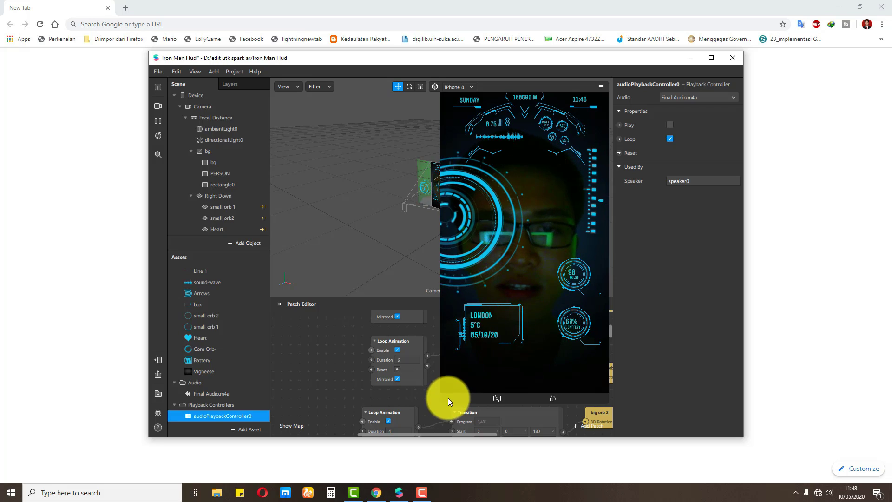
drag(458, 375, 518, 253)
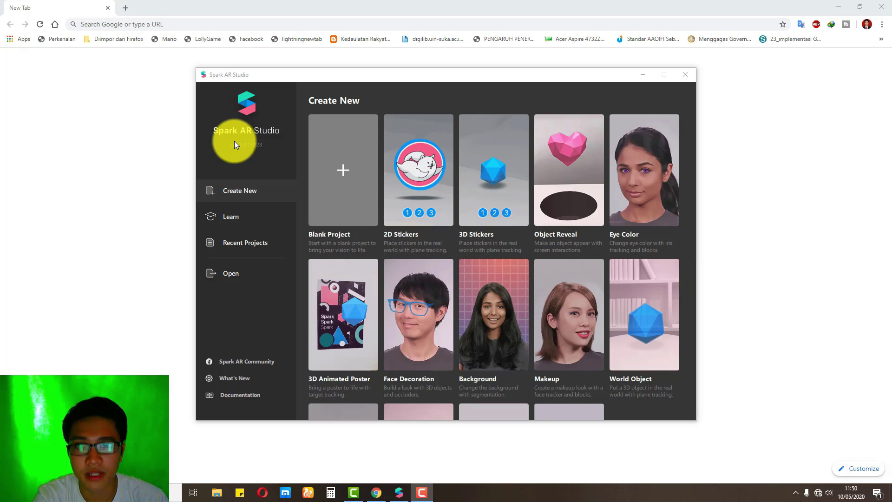
Step: Create a new blank project
click(325, 177)
click(325, 177)
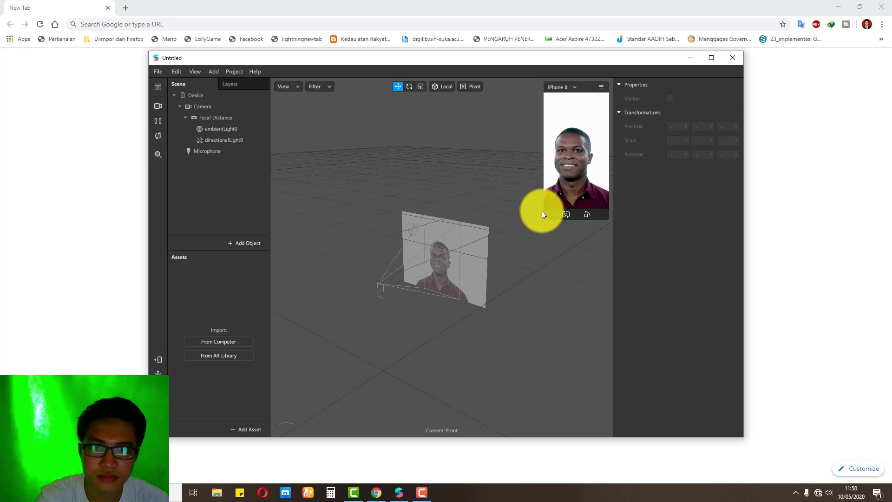
Step: Switch the real-time simulation to the video of the man with glasses and a black shirt, and enlarge the preview
mouse_move(543, 218)
mouse_down()
mouse_move(514, 329)
mouse_move(544, 217)
mouse_up()
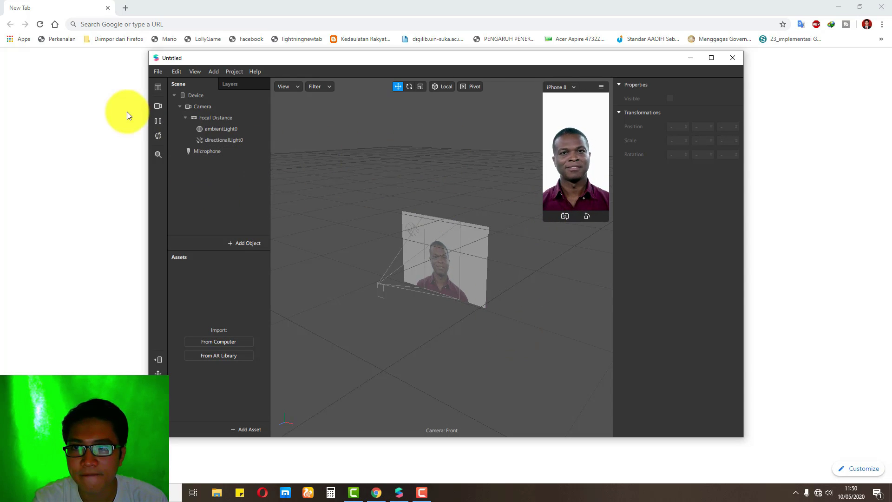
click(159, 106)
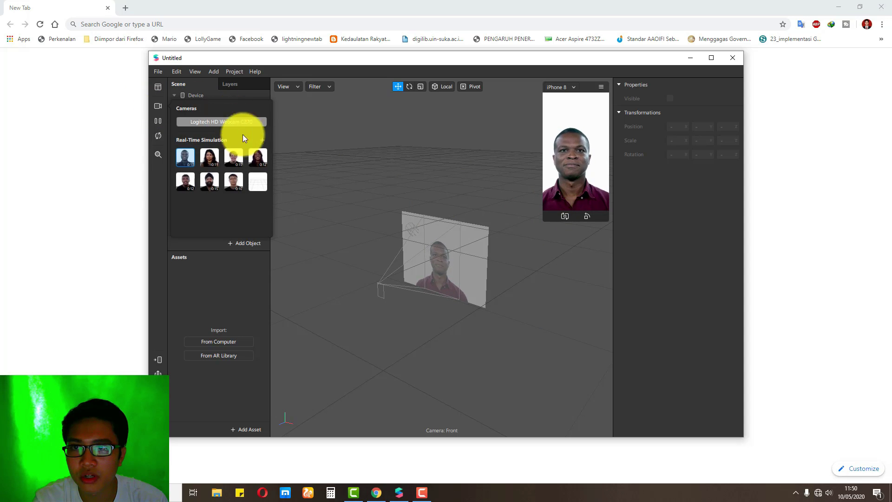
click(233, 180)
click(325, 199)
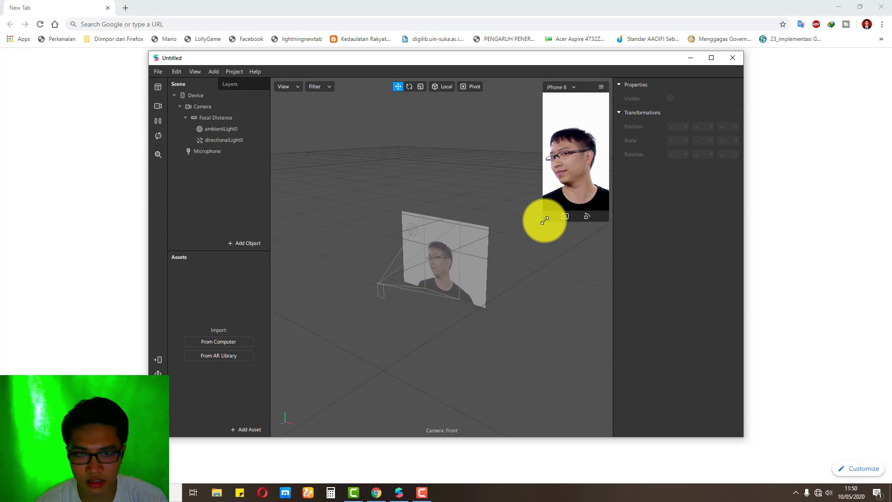
drag(542, 220, 532, 258)
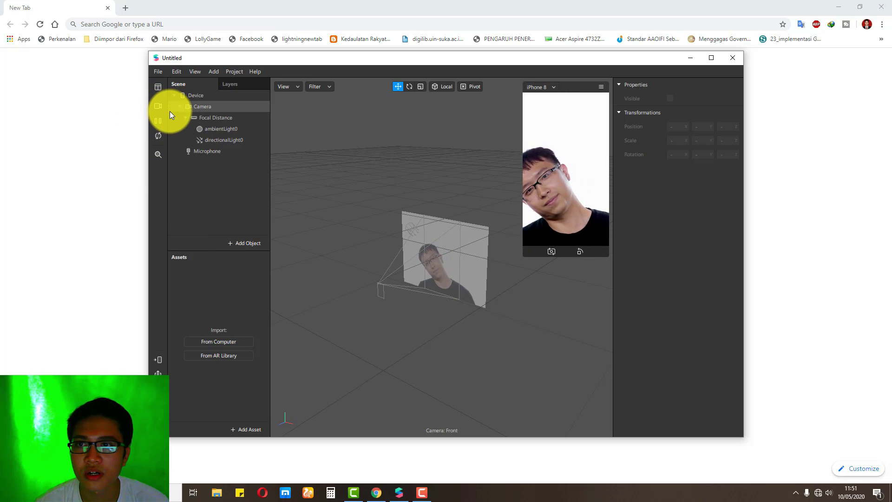
Step: Add a face tracker under Focal Distance in the scene
click(231, 122)
right_click(230, 120)
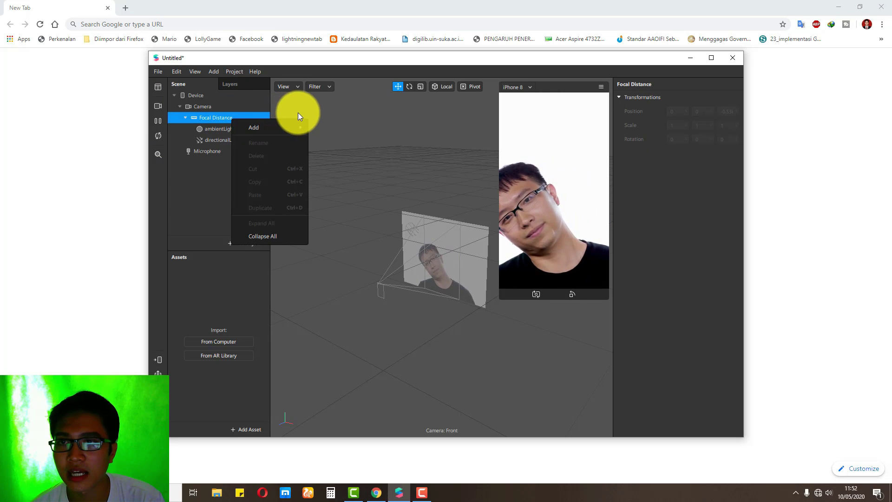
mouse_move(291, 128)
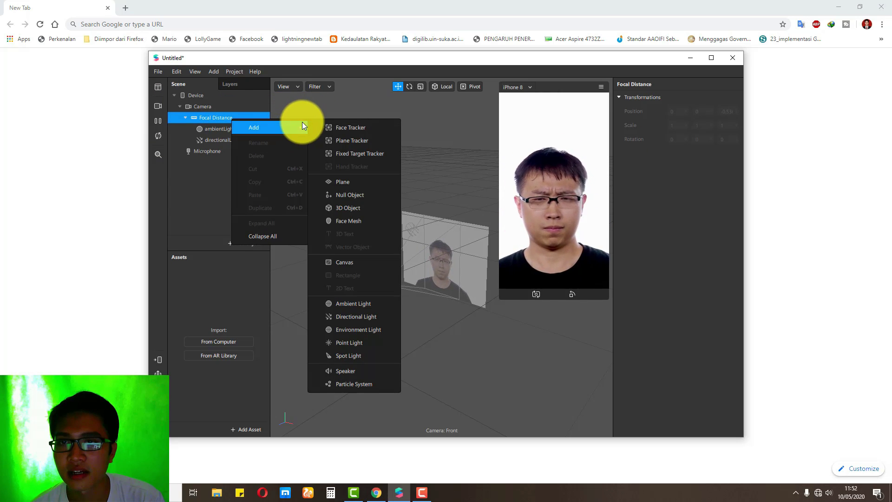
click(362, 127)
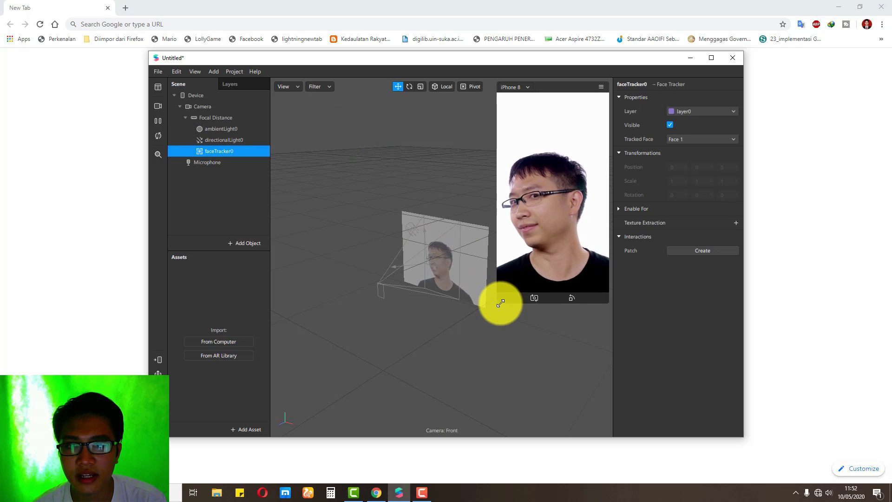
Step: Add a plane as a child of the face tracker
right_click(233, 155)
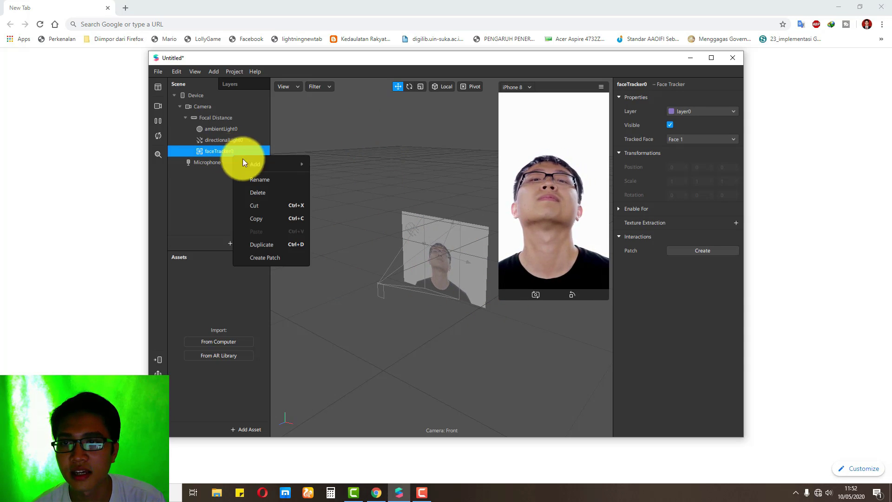
mouse_move(278, 161)
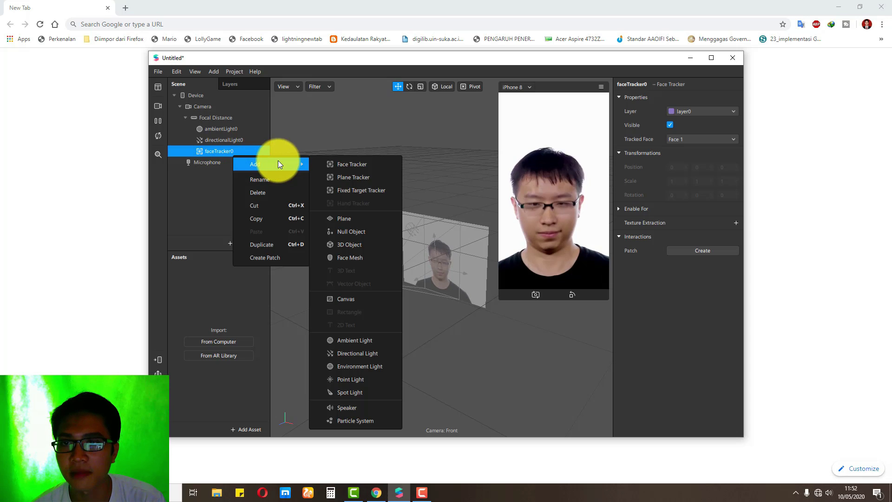
click(372, 221)
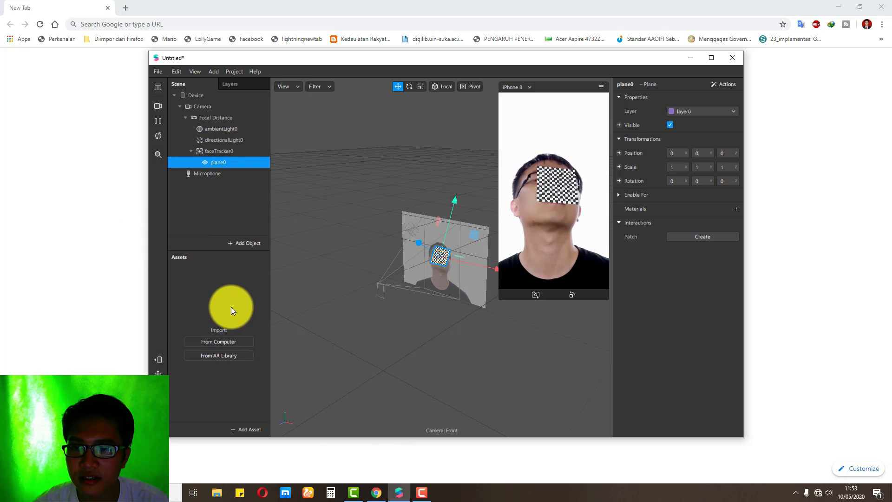
Step: Import the Big Orb -1 image from the Iron Man Hud textures folder as an asset
click(251, 429)
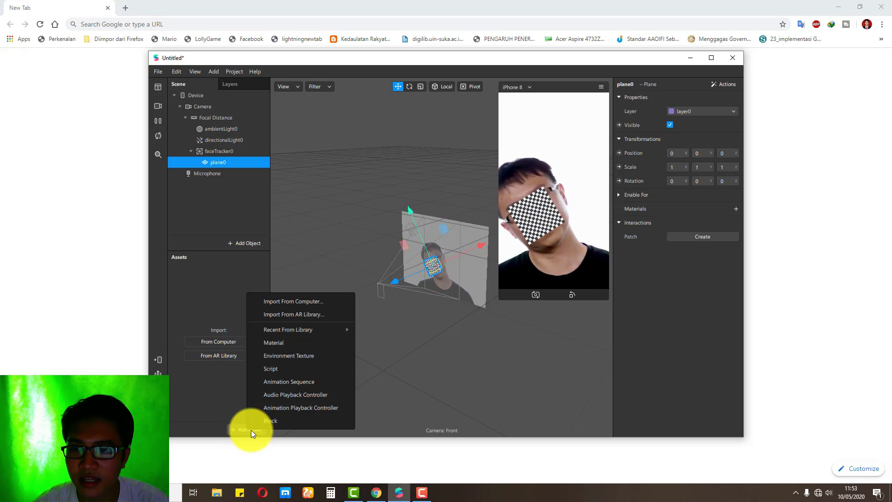
click(300, 302)
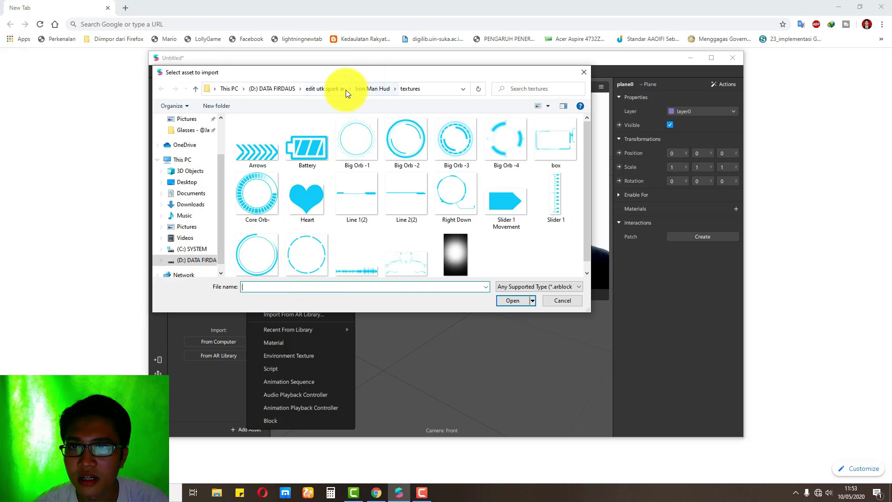
scroll(471, 182, down, 1)
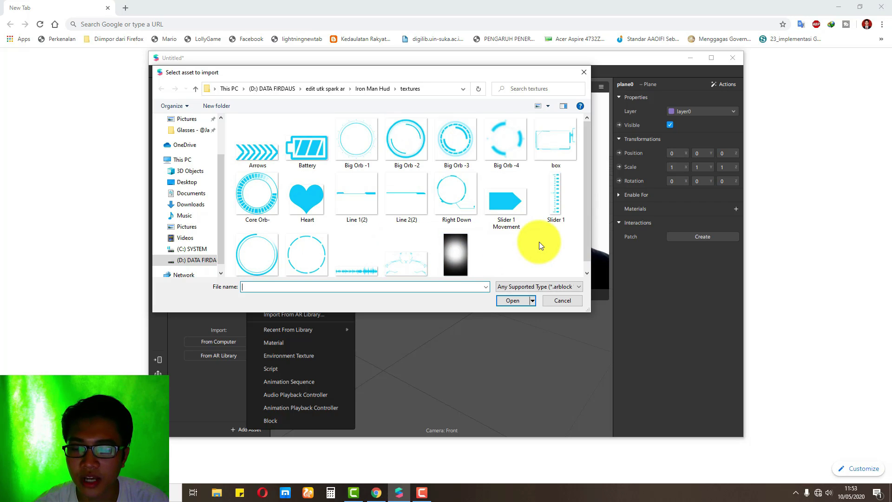
scroll(564, 240, up, 1)
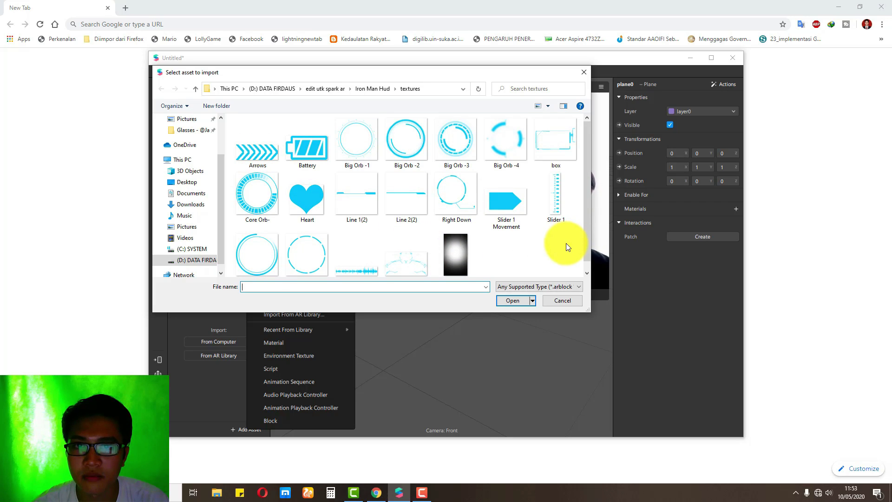
scroll(566, 243, down, 1)
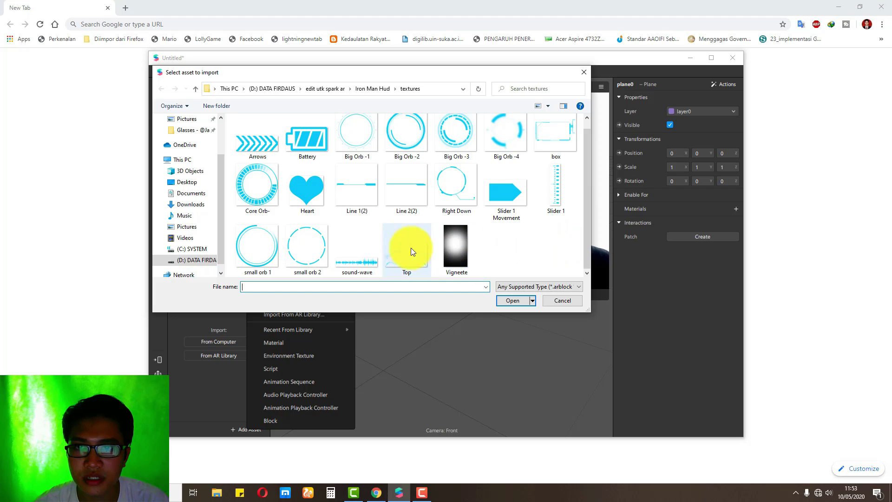
scroll(461, 190, up, 1)
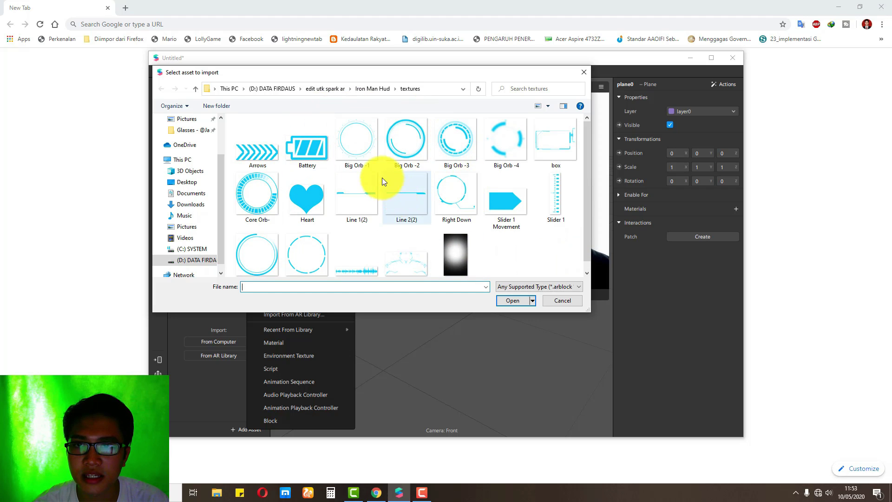
double_click(371, 149)
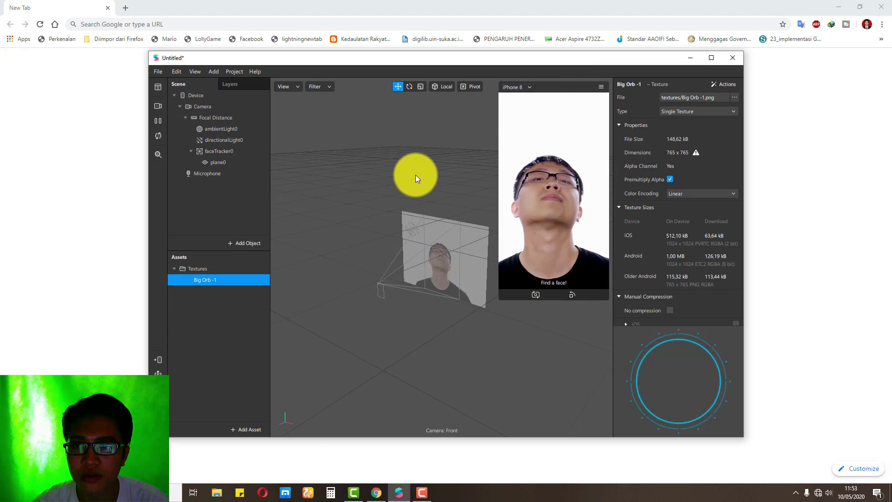
Step: Import the Big Orb -2, Big Orb -3 and Big Orb -4 images from the textures folder and preview the imported textures
click(250, 430)
click(326, 303)
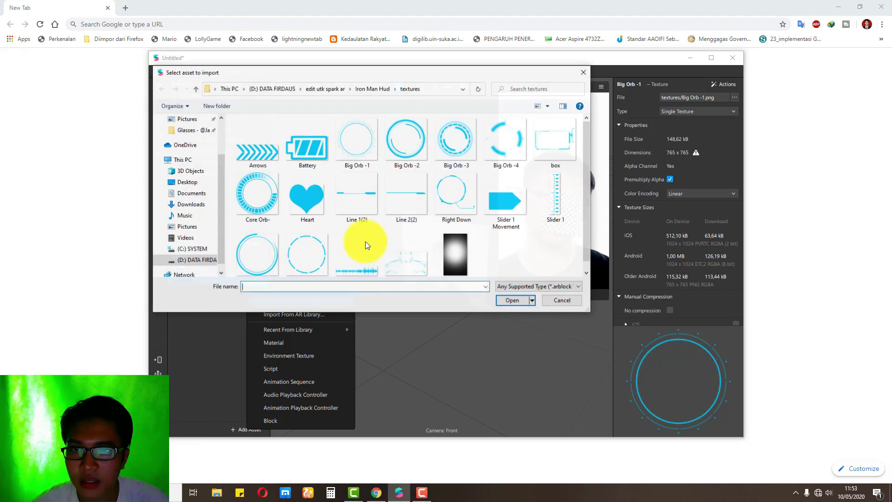
click(407, 145)
shift+click(519, 148)
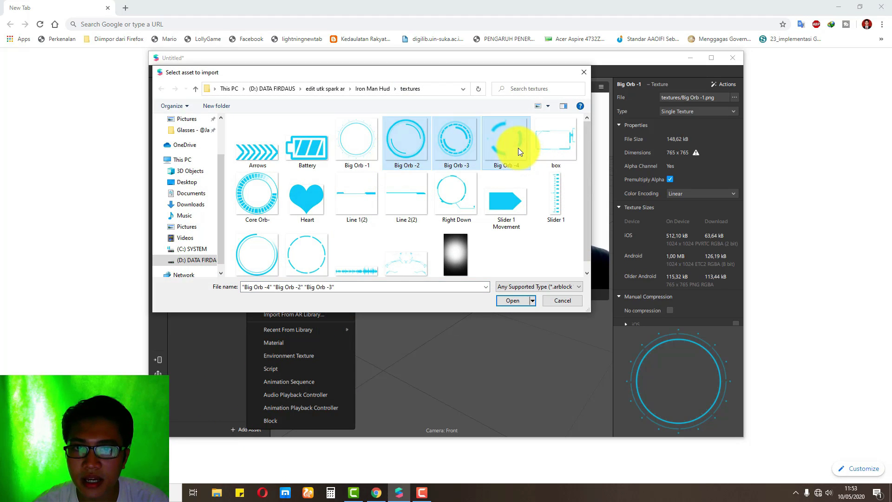
click(514, 301)
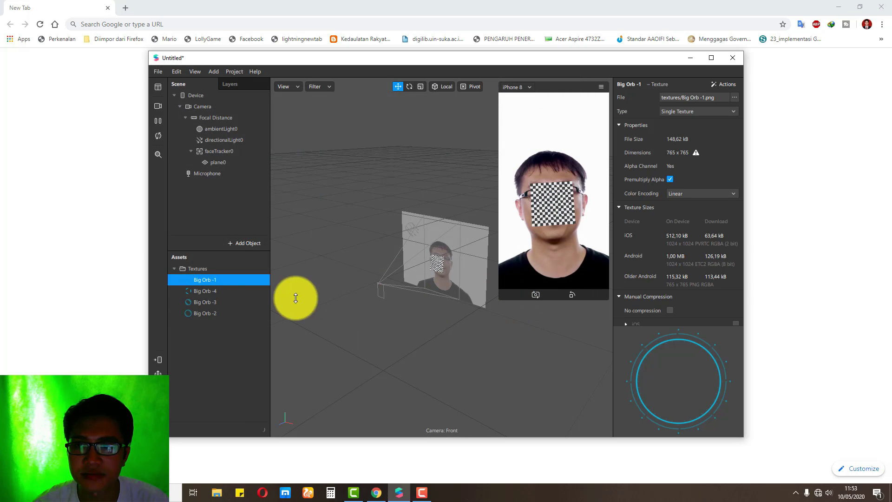
click(233, 292)
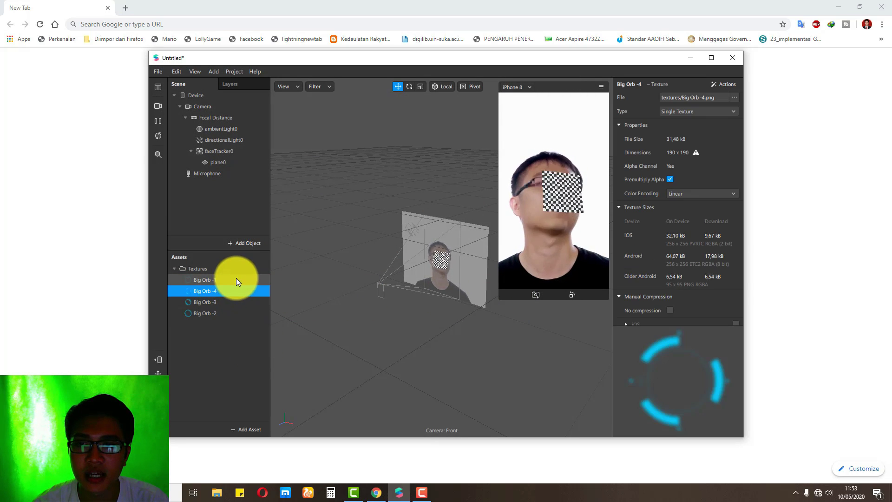
click(236, 279)
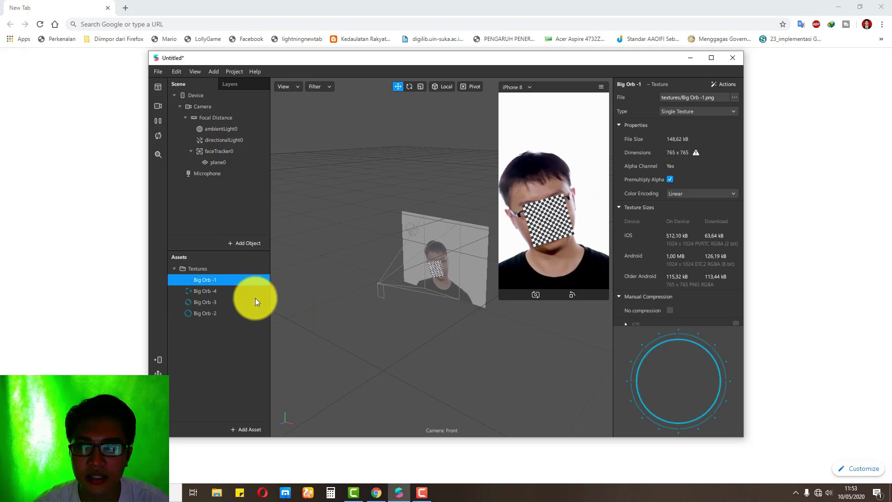
click(233, 302)
click(228, 315)
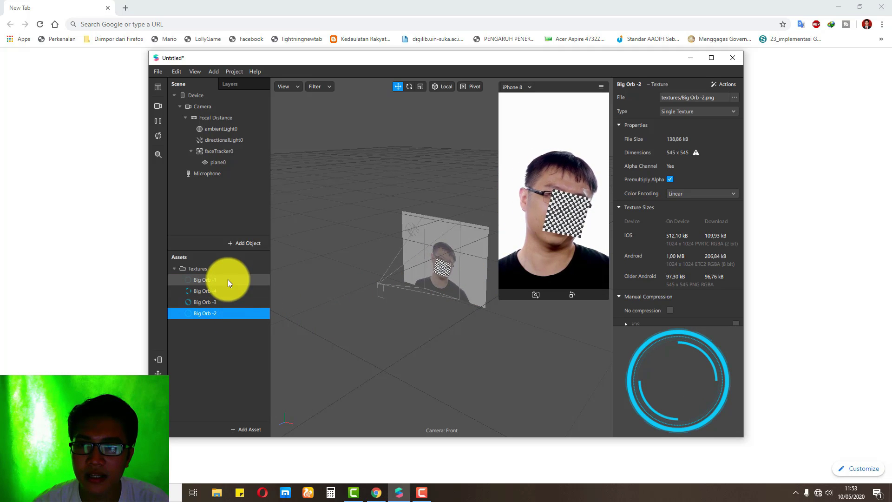
Step: Create a new material on the face tracker's plane and rename the plane as big 1
click(236, 159)
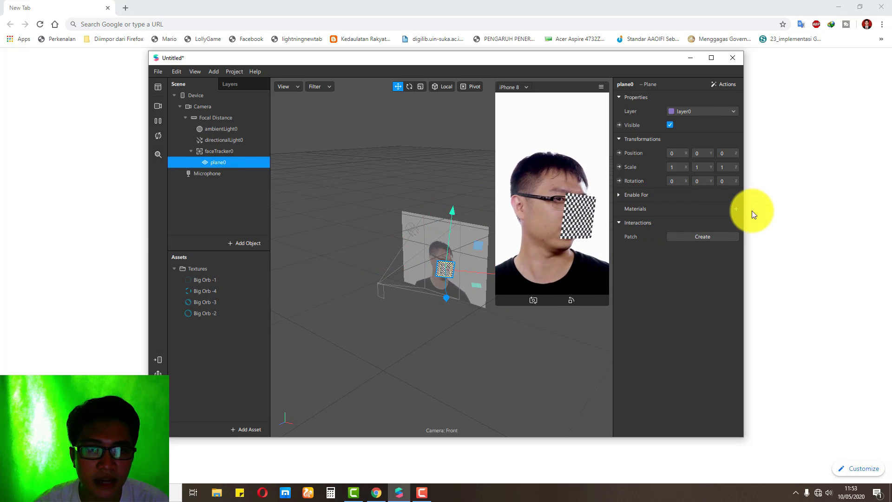
click(737, 210)
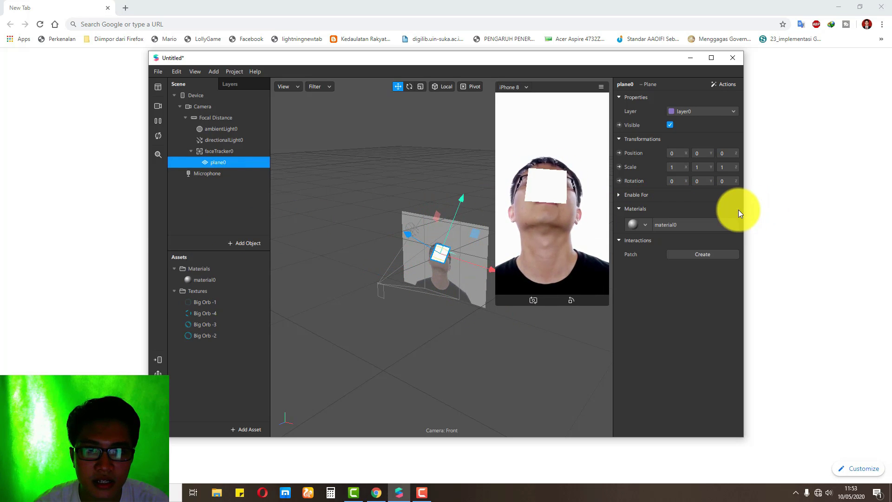
double_click(224, 162)
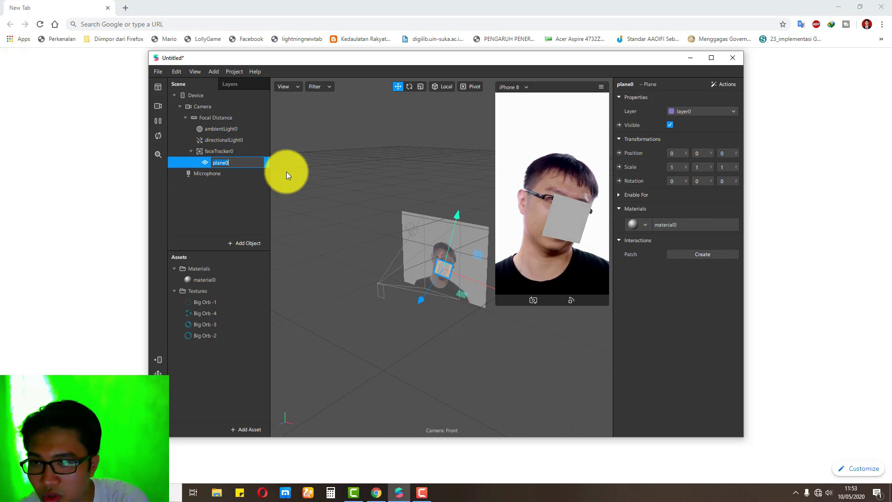
text(big 1)
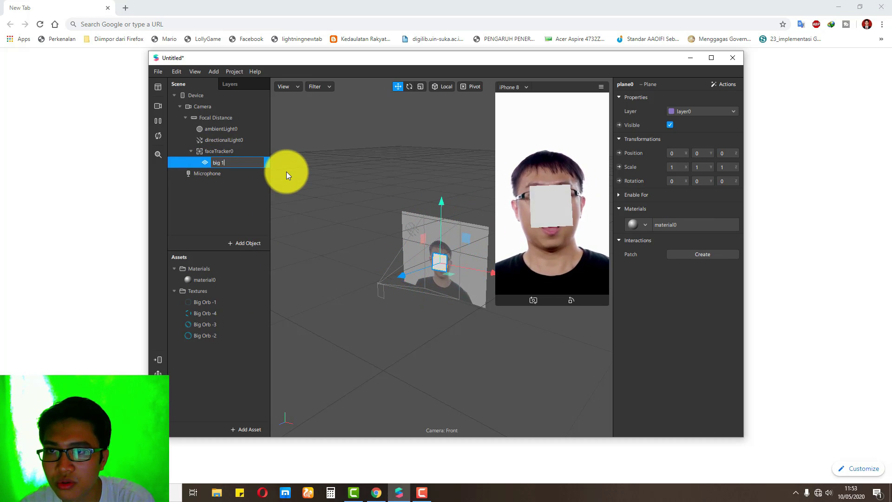
key(Return)
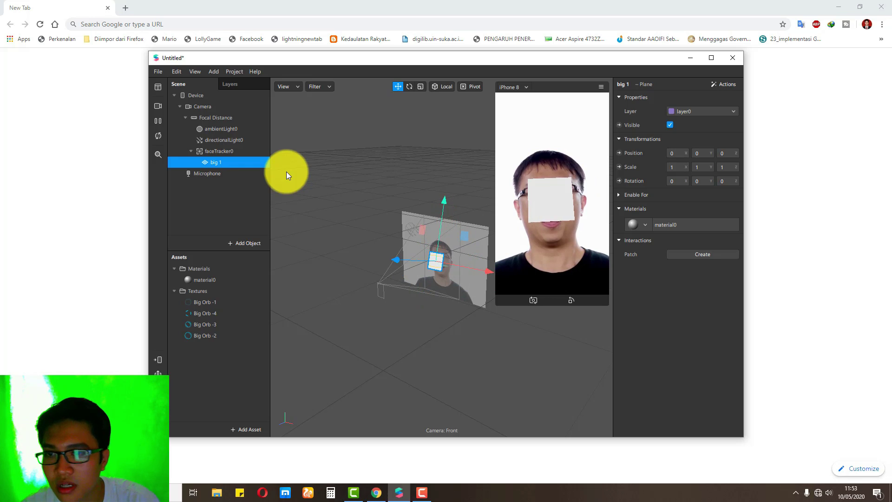
Step: Rename the plane's material as big 1 and set its diffuse texture to Big Orb -1
double_click(223, 279)
text(big 1)
key(Return)
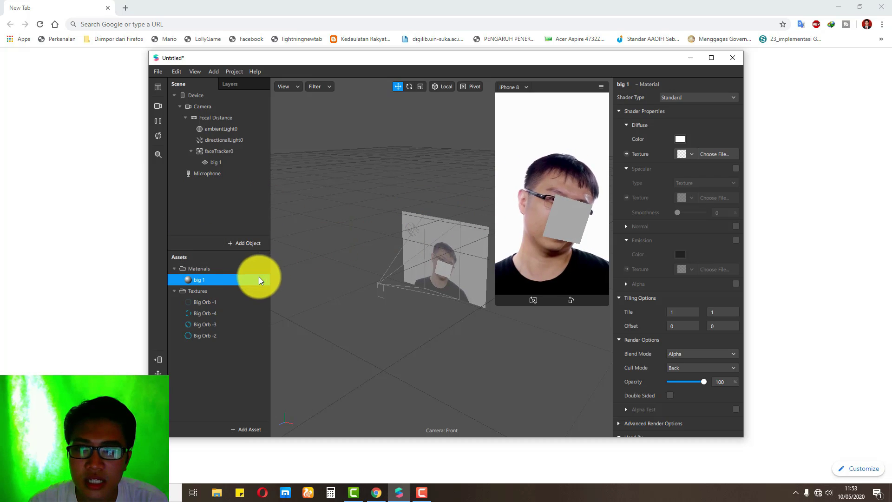
click(689, 156)
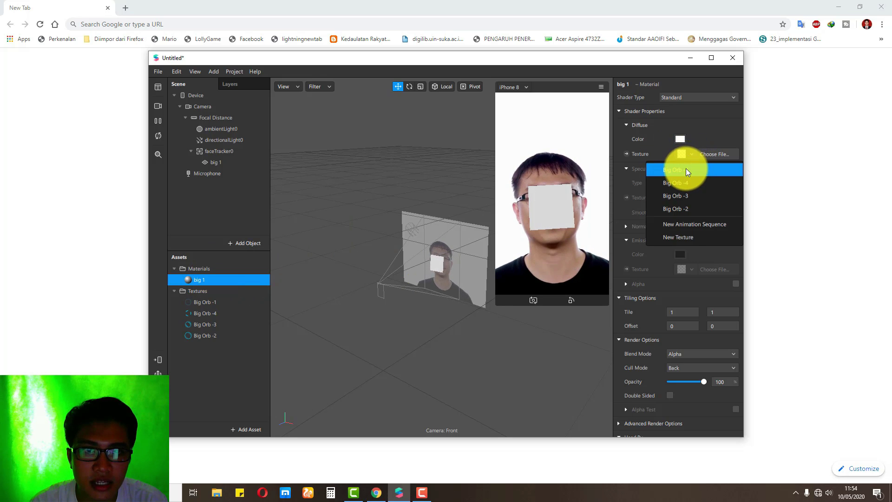
click(686, 169)
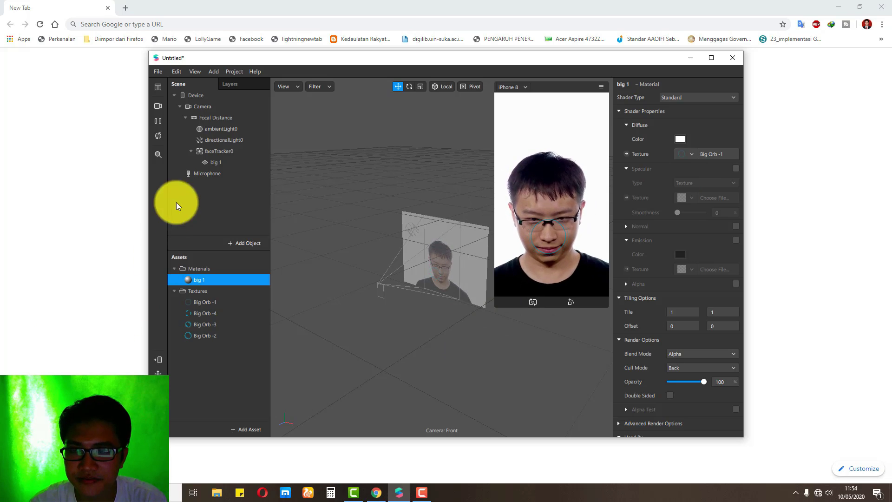
Step: Duplicate the big 1 plane under the face tracker together with its material
click(212, 163)
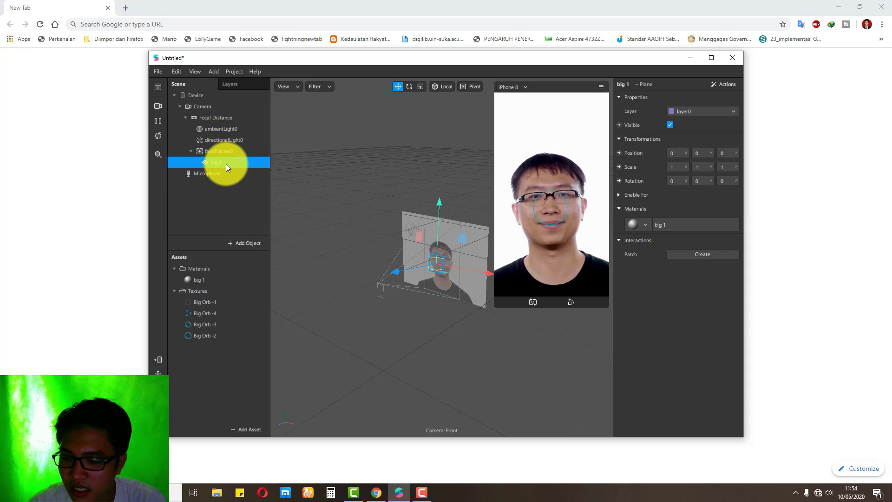
key(ctrl+d)
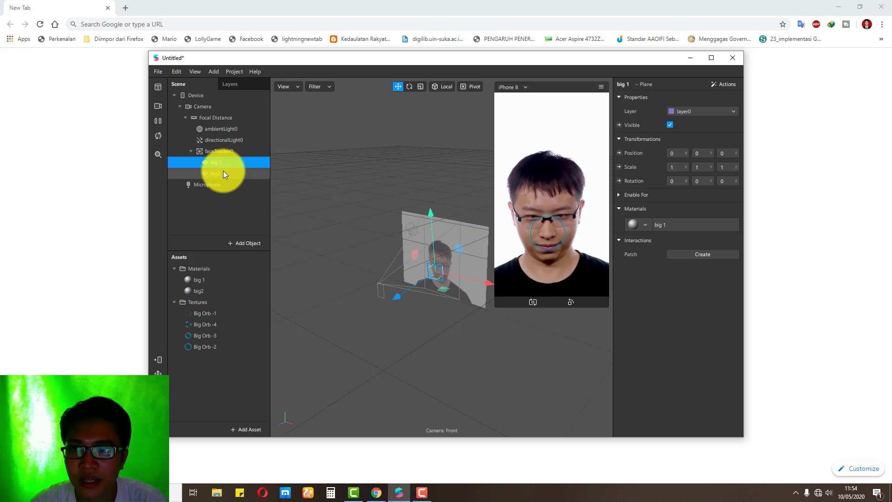
Step: Duplicate the big2 plane twice under the face tracker, together with its material
click(223, 172)
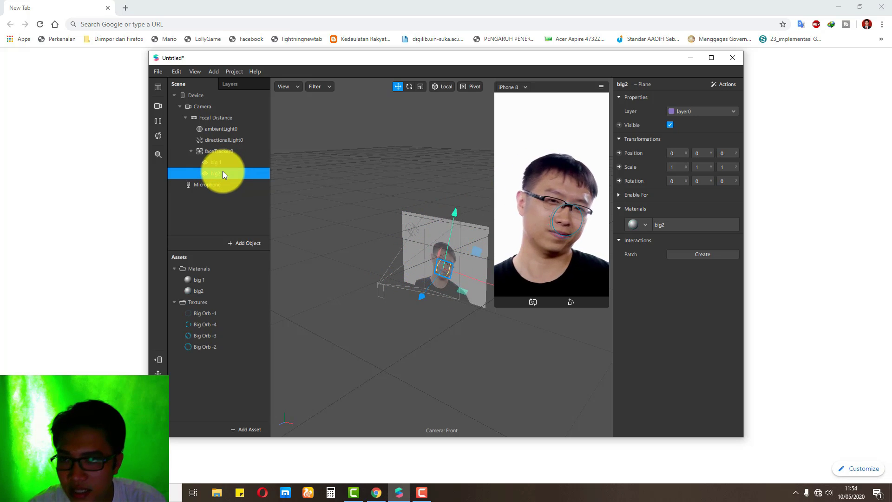
double_click(222, 173)
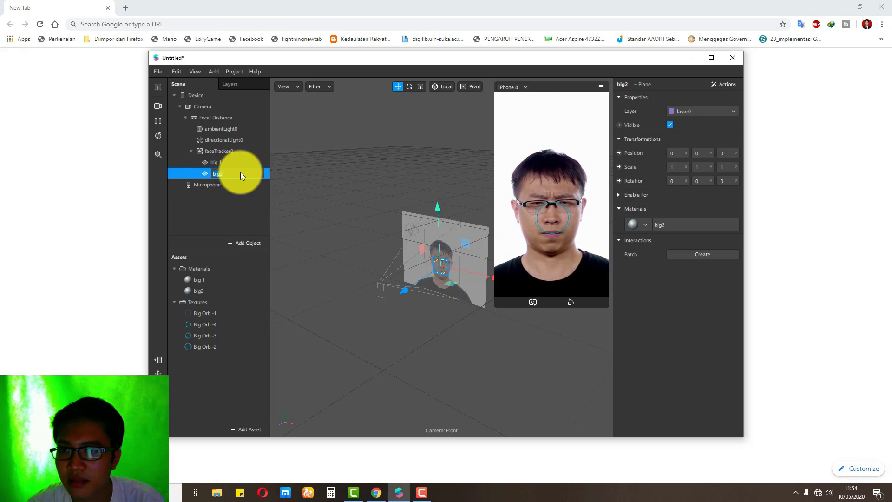
click(192, 293)
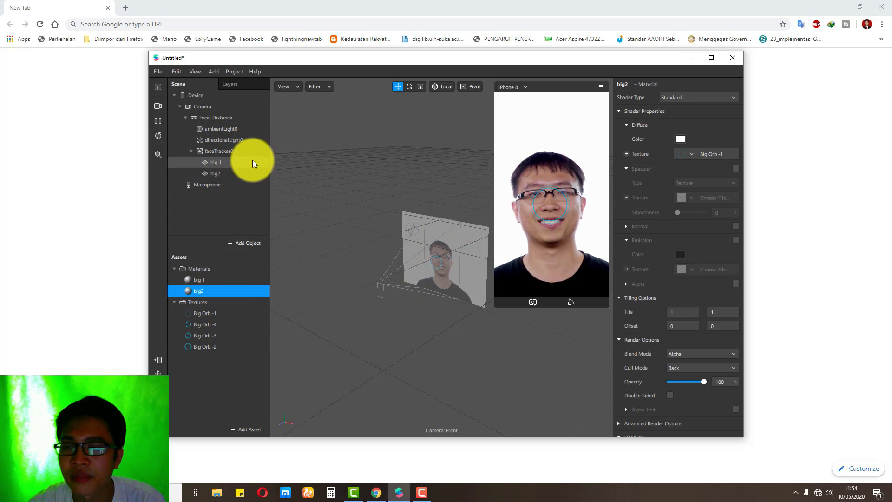
double_click(221, 176)
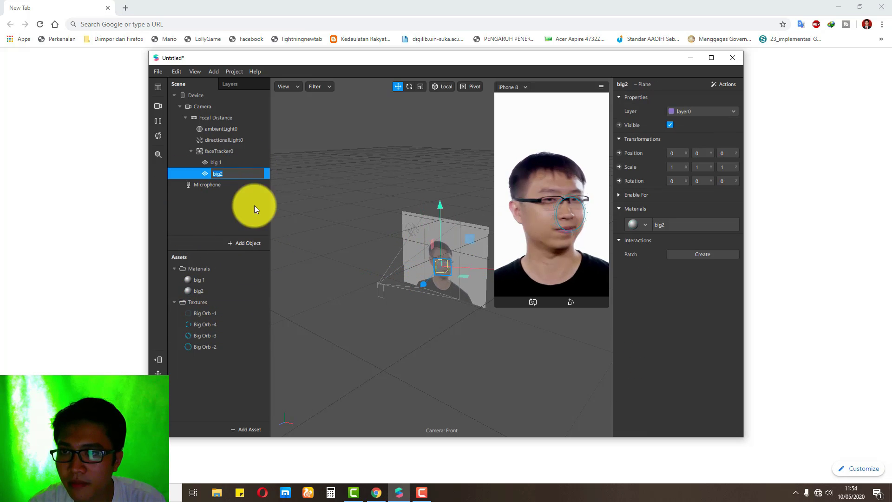
click(239, 200)
click(213, 176)
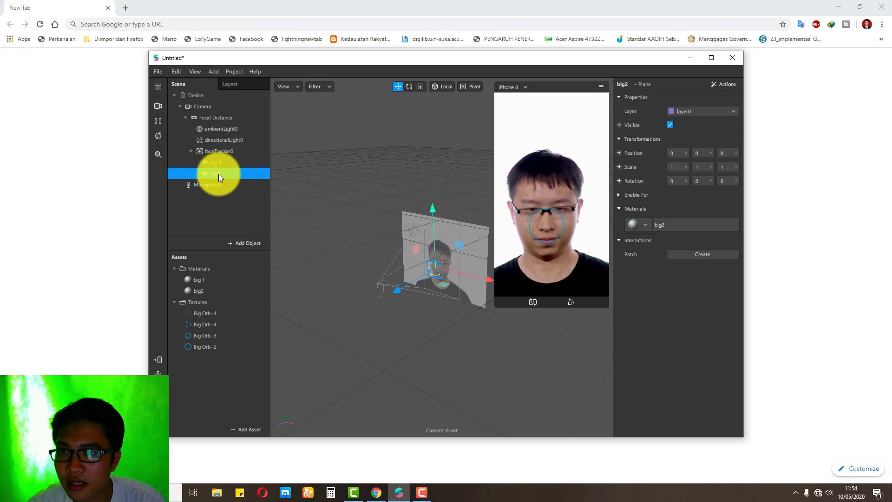
key(ctrl+d)
key(ctrl+d)
click(237, 185)
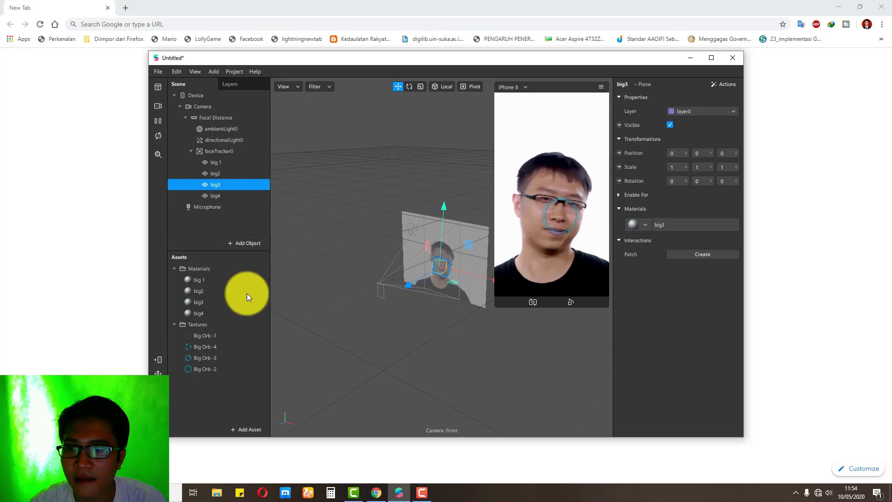
Step: Set the diffuse textures of the big2, big3 and big4 materials to Big Orb -2, Big Orb -3 and Big Orb -4 respectively
click(215, 290)
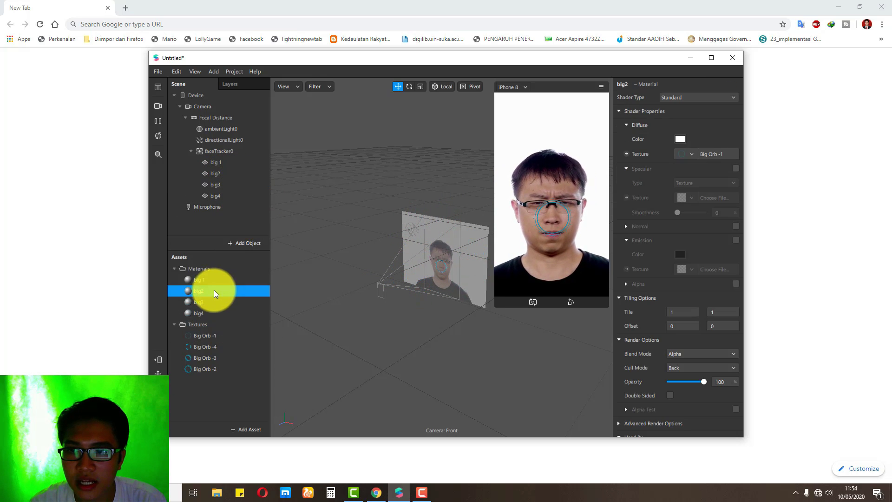
click(681, 155)
click(689, 208)
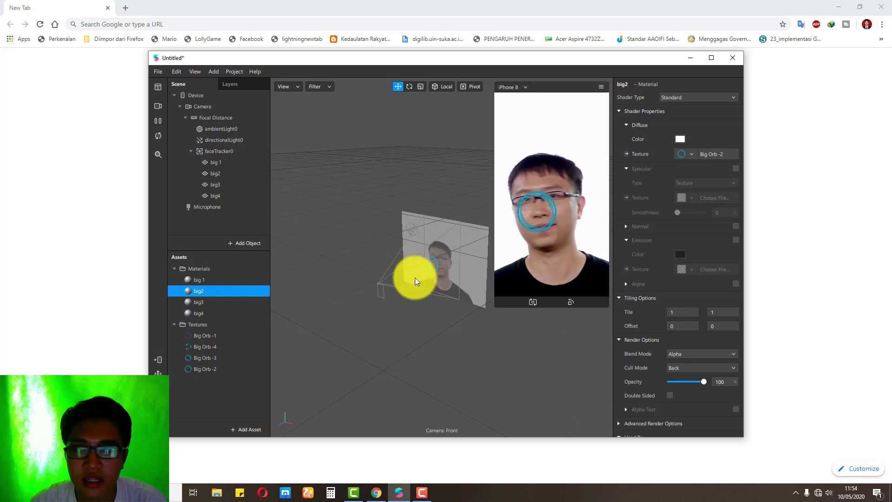
click(203, 301)
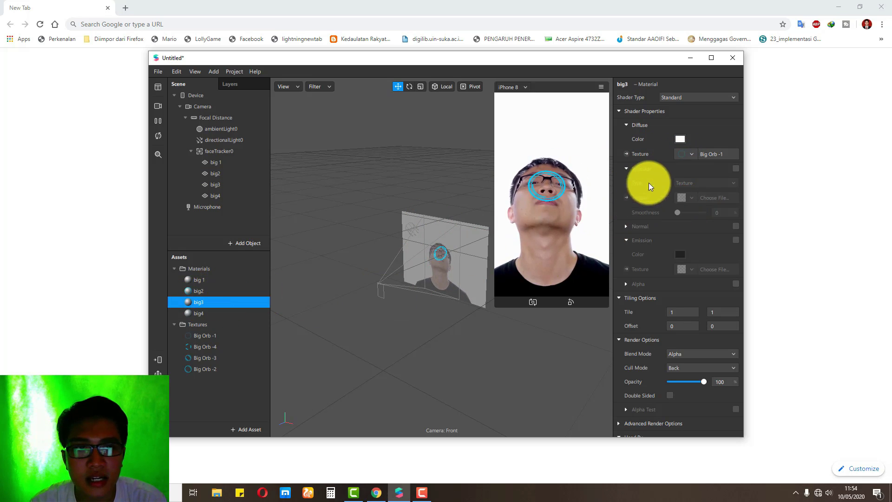
click(680, 154)
click(681, 204)
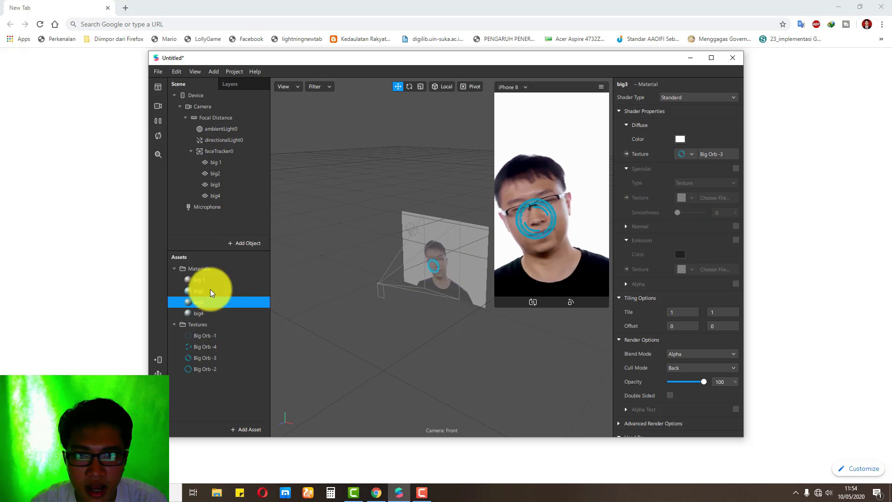
click(203, 313)
click(691, 154)
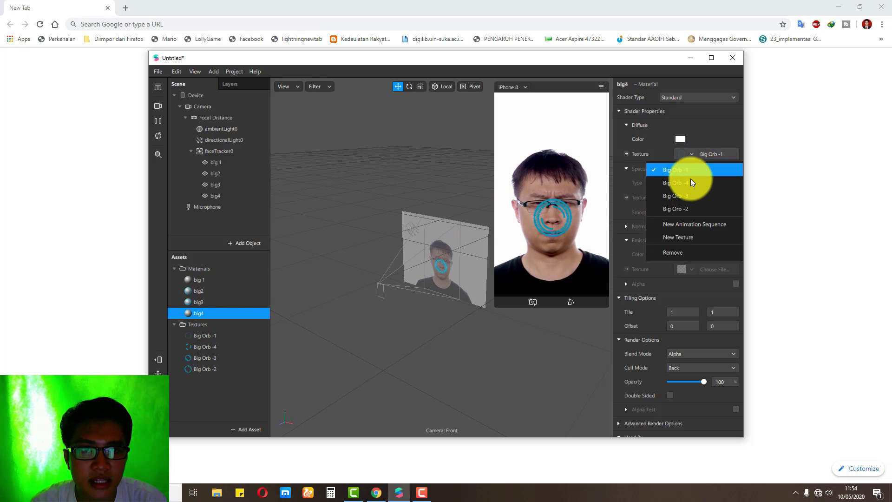
click(689, 183)
Step: Enlarge the simulator preview to check the orbs, pause the face video and shrink the preview again
drag(494, 306, 448, 339)
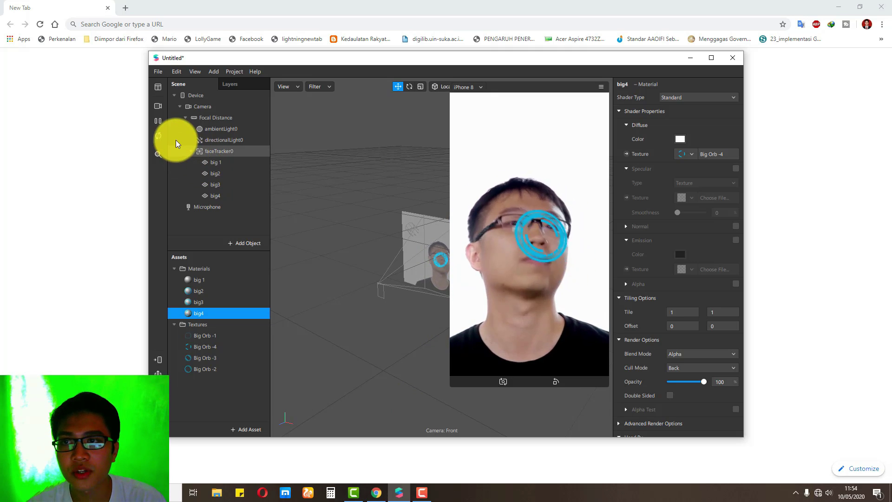
click(160, 122)
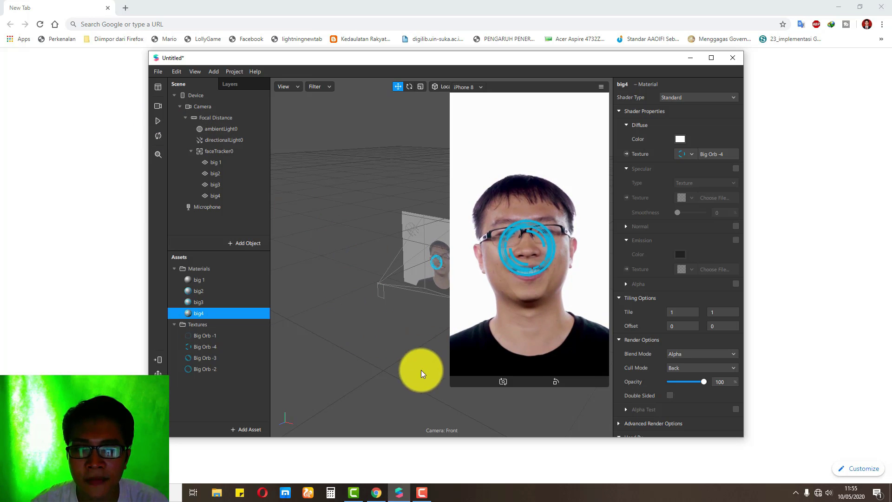
drag(451, 385, 483, 305)
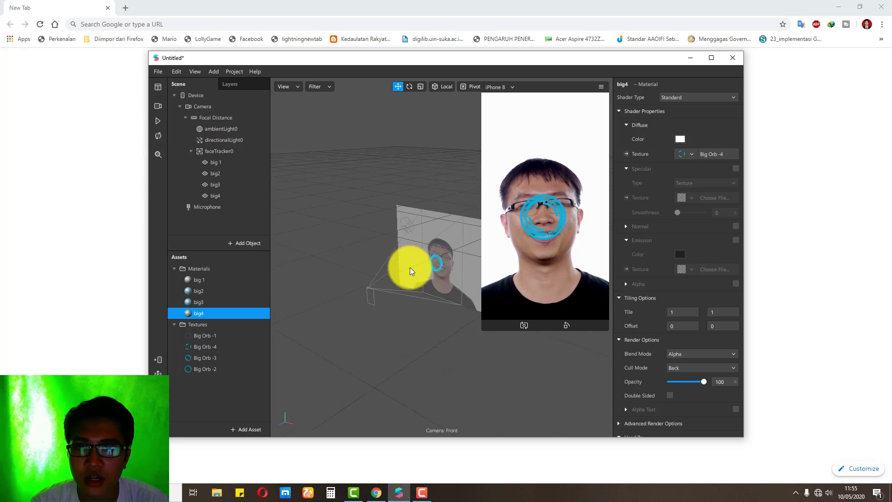
Step: Move the big 1 plane along its Z axis so it sits behind the other orbs
scroll(428, 248, up, 5)
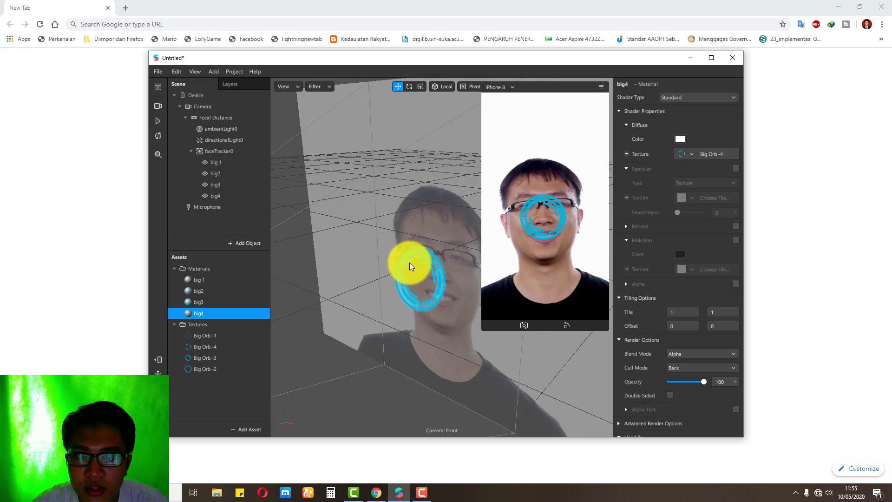
click(229, 162)
drag(377, 284, 431, 244)
Step: Scale the planes uniformly: big2 to about 0.986, big3 to about 0.54 and big4 to about 0.3
click(420, 88)
click(216, 174)
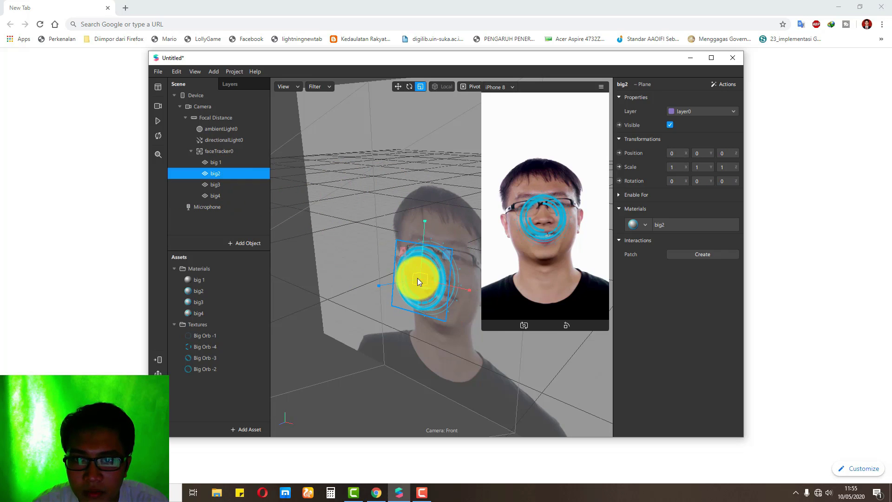
drag(420, 277, 412, 310)
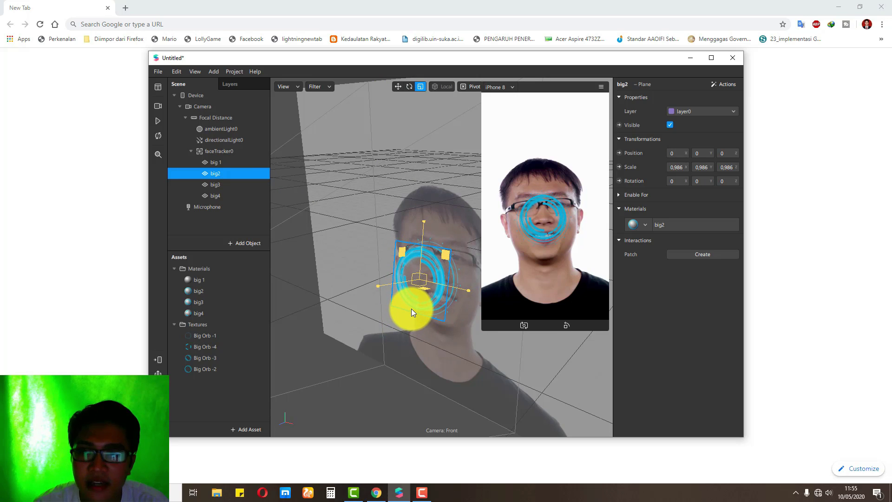
click(211, 185)
drag(417, 276, 419, 341)
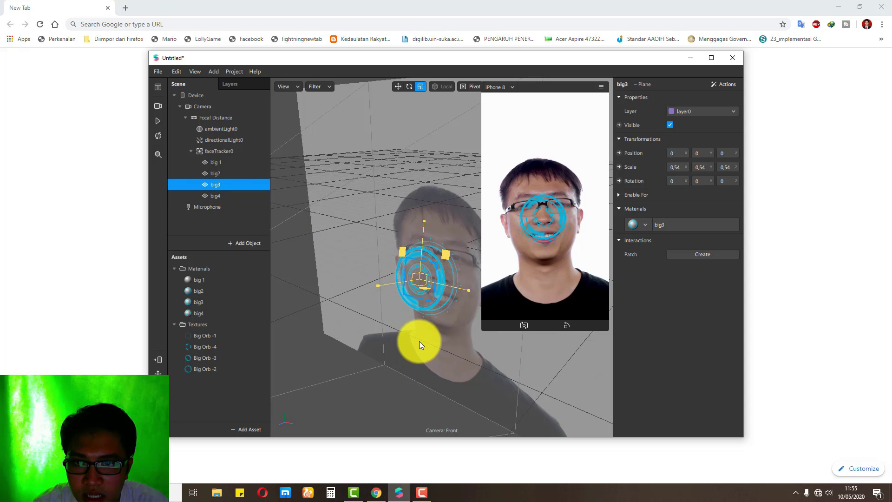
click(216, 196)
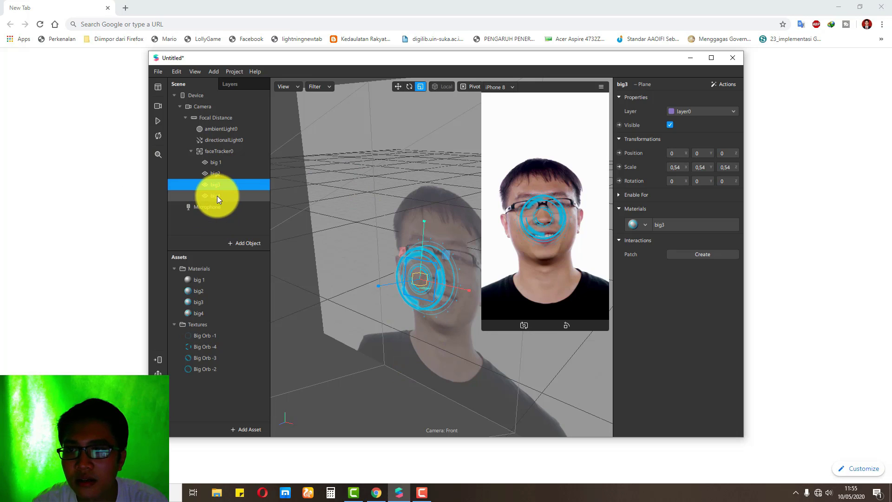
drag(421, 280, 418, 313)
Step: Move the big4 plane forward to about 0.003 along Z and the big2 plane back to about -0.01
click(398, 87)
drag(384, 287, 381, 288)
click(289, 263)
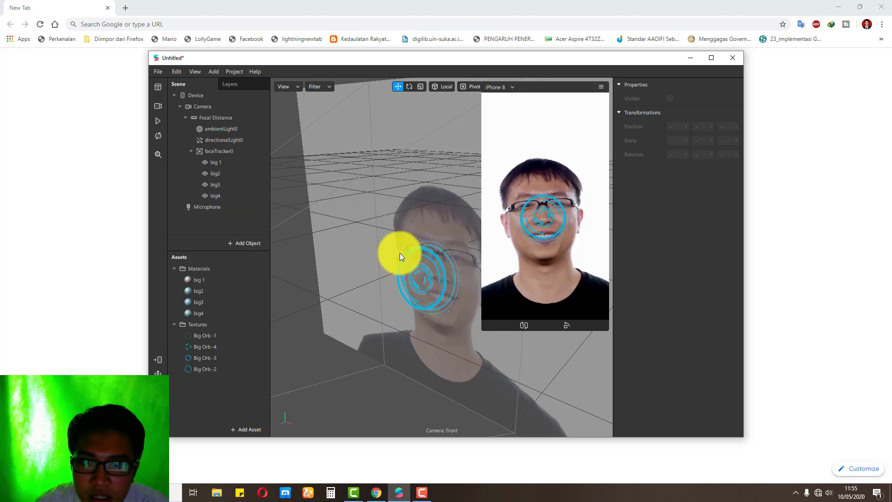
click(223, 173)
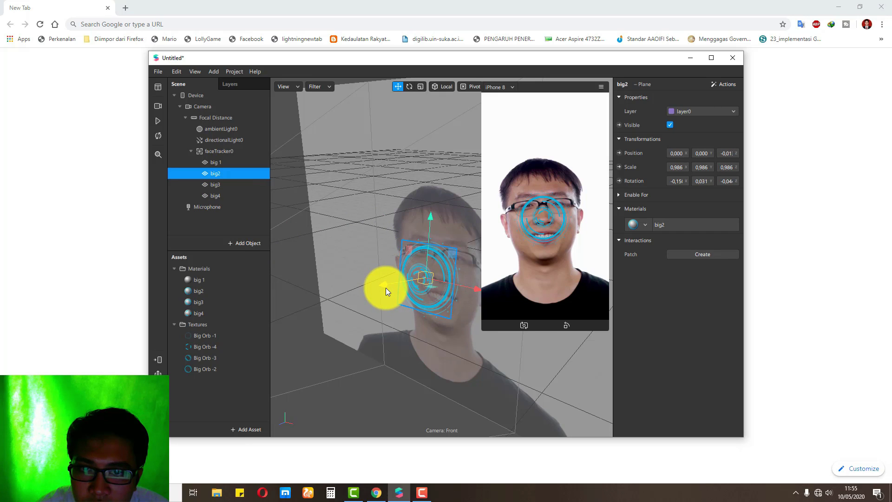
Step: Nudge the big3 plane to about 0.001 along Z and rescale it uniformly
click(215, 185)
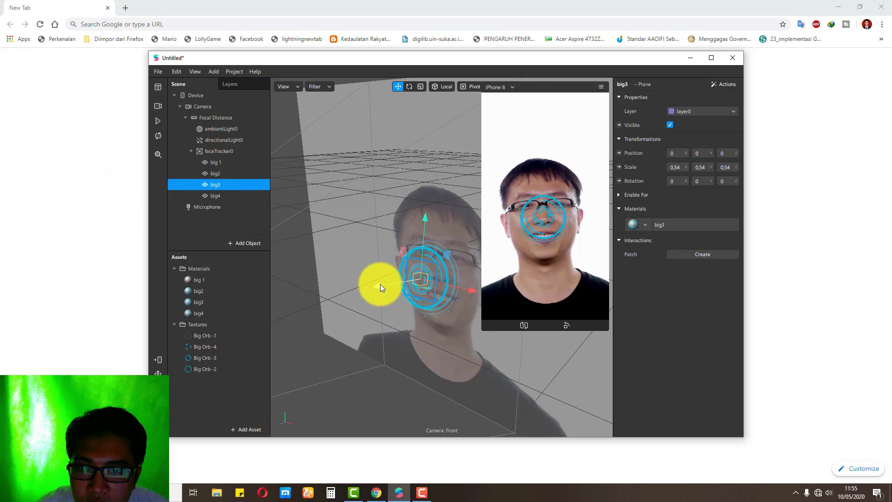
drag(375, 286, 376, 289)
click(420, 87)
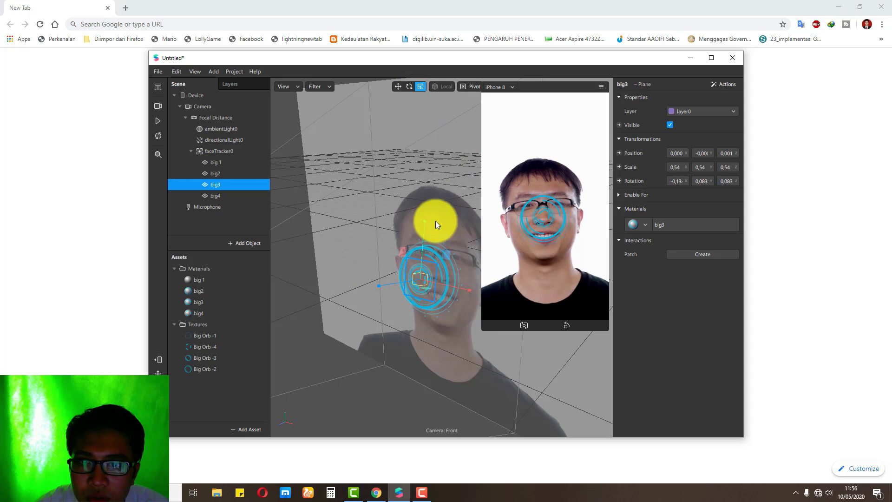
drag(423, 276, 453, 206)
Step: Scale the big4 plane uniformly to about 0.304 and nudge its position along Z
click(232, 196)
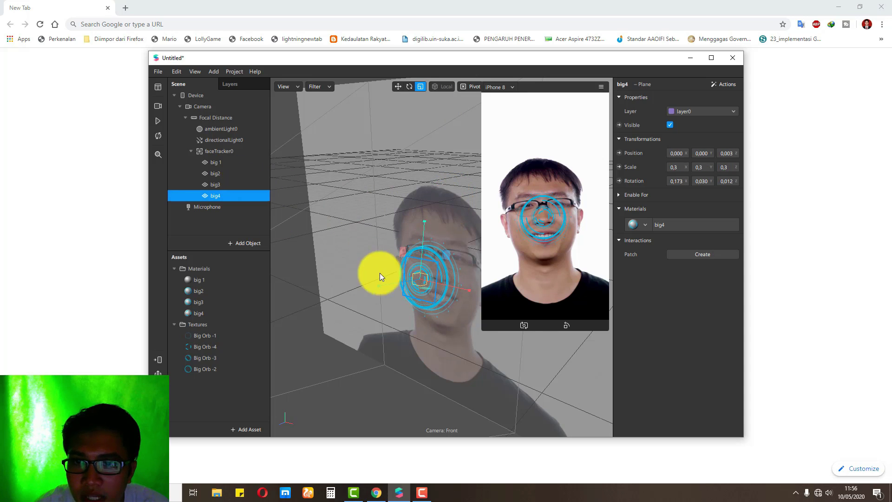
drag(418, 276, 419, 283)
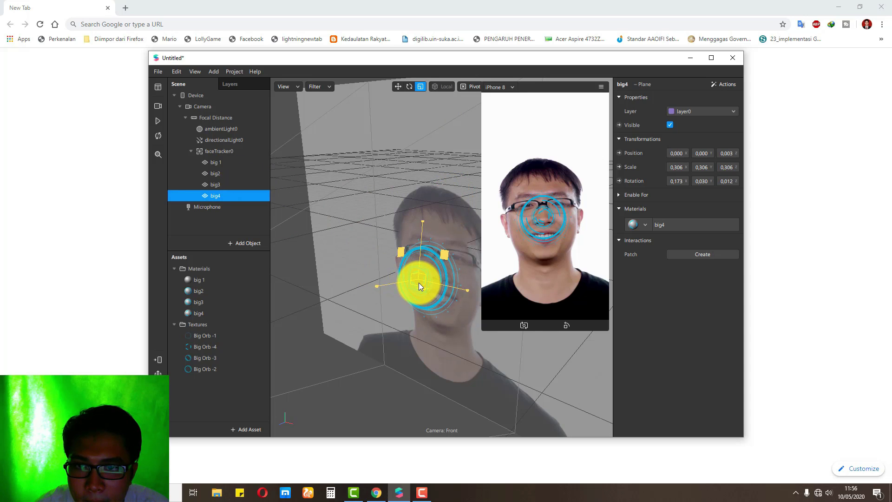
click(398, 87)
drag(381, 287, 380, 286)
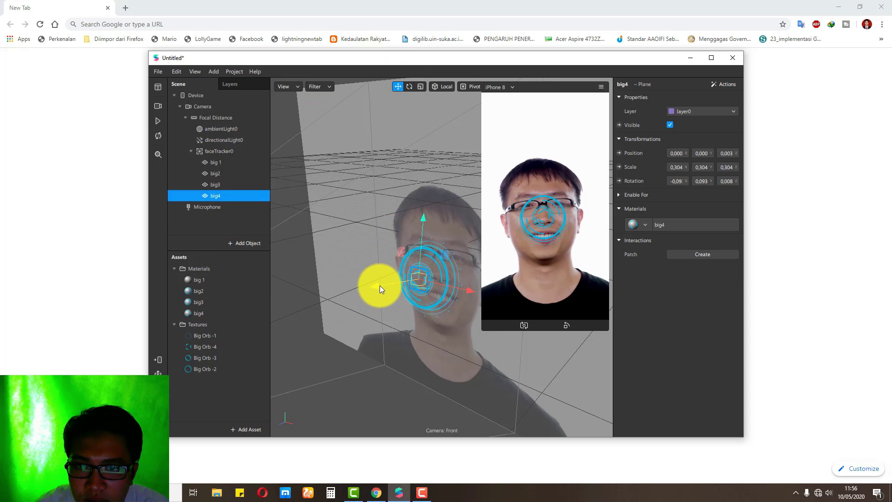
Step: Check the layered orbs on the moving face, pause the face video and shrink the simulator preview
click(357, 386)
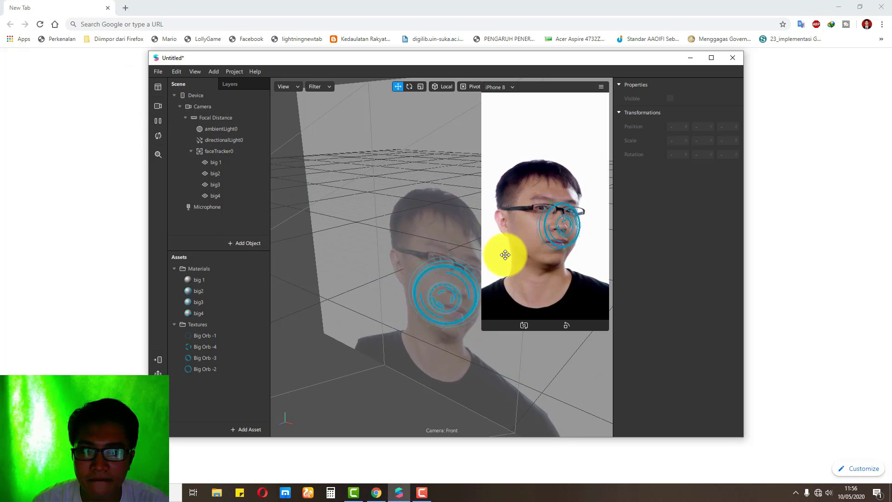
click(158, 121)
drag(482, 329, 518, 266)
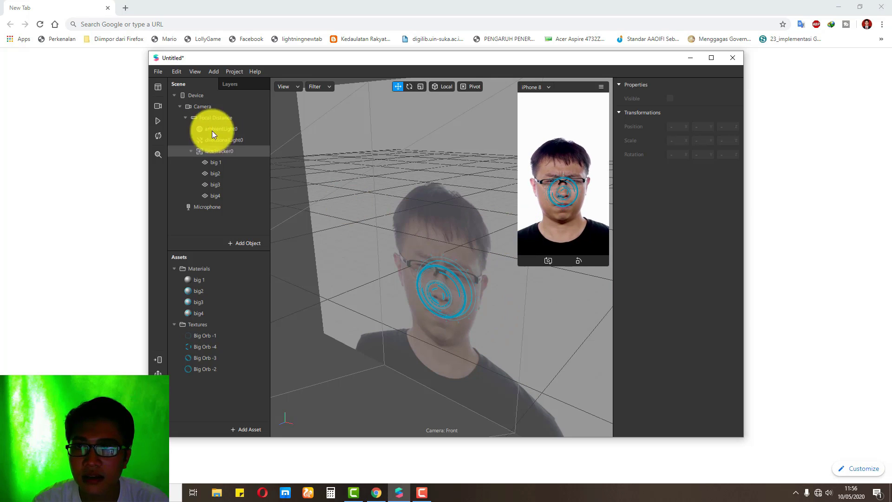
Step: Show the Patch Editor below the viewport
click(202, 70)
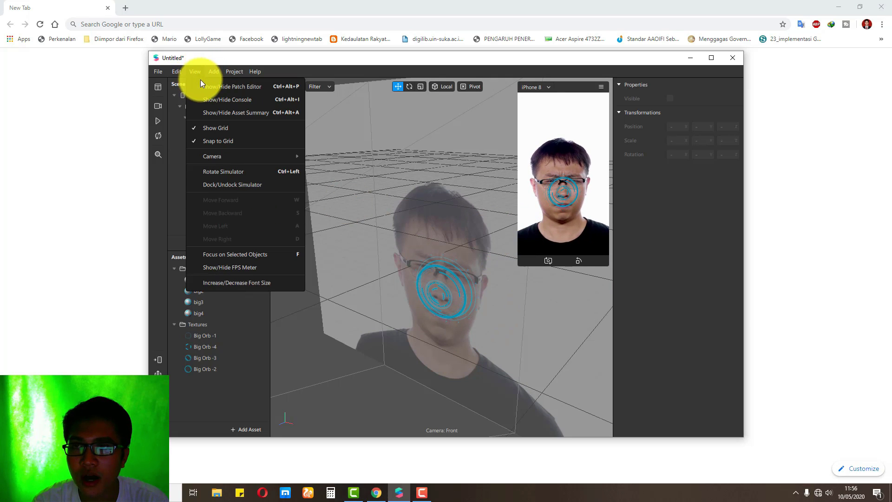
click(208, 87)
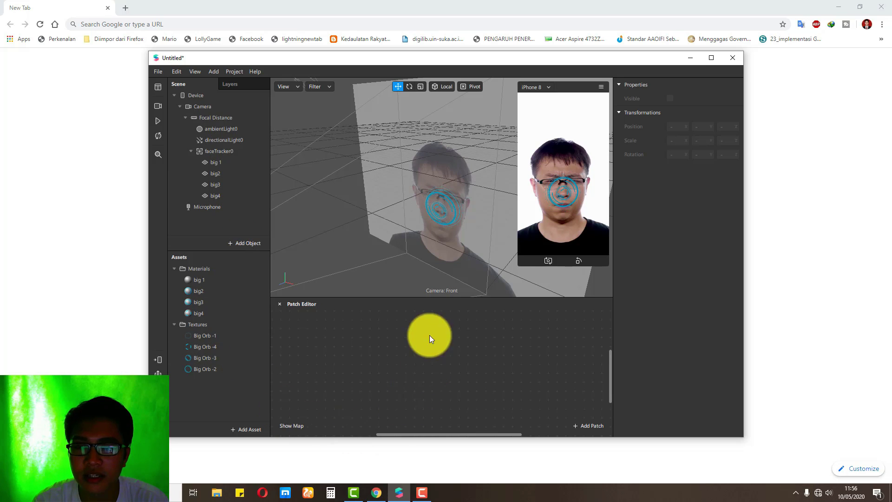
click(579, 425)
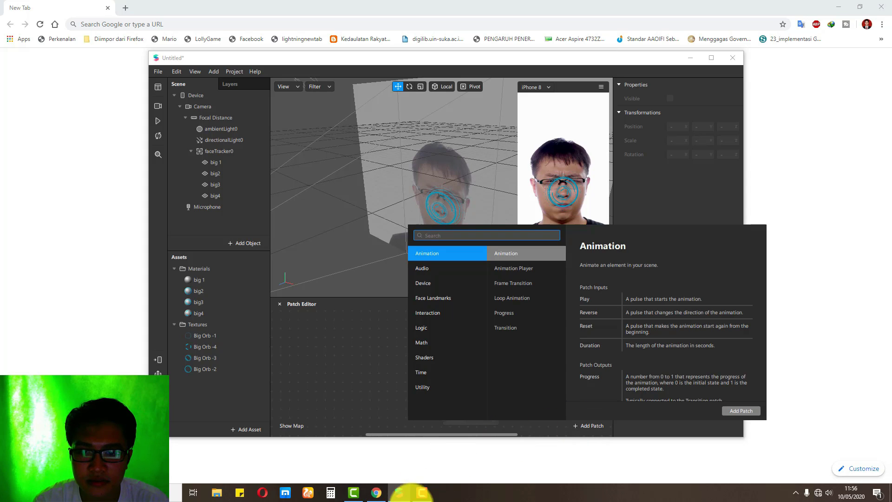
click(417, 496)
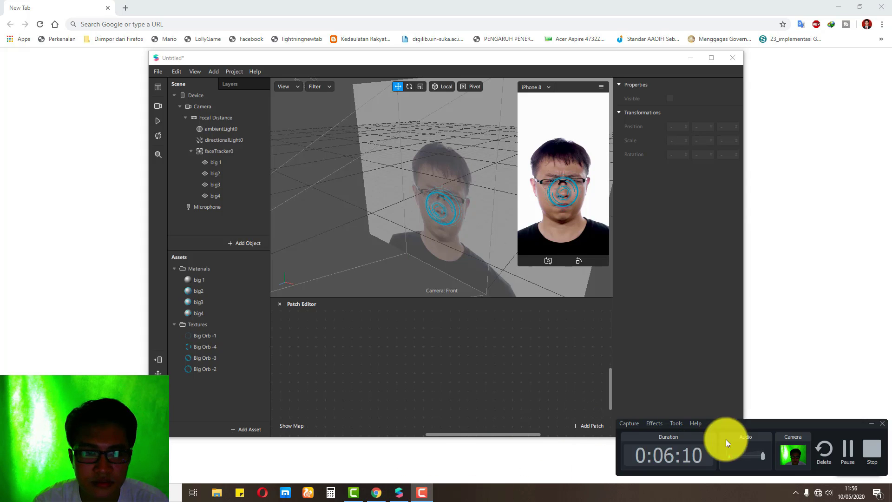
click(844, 453)
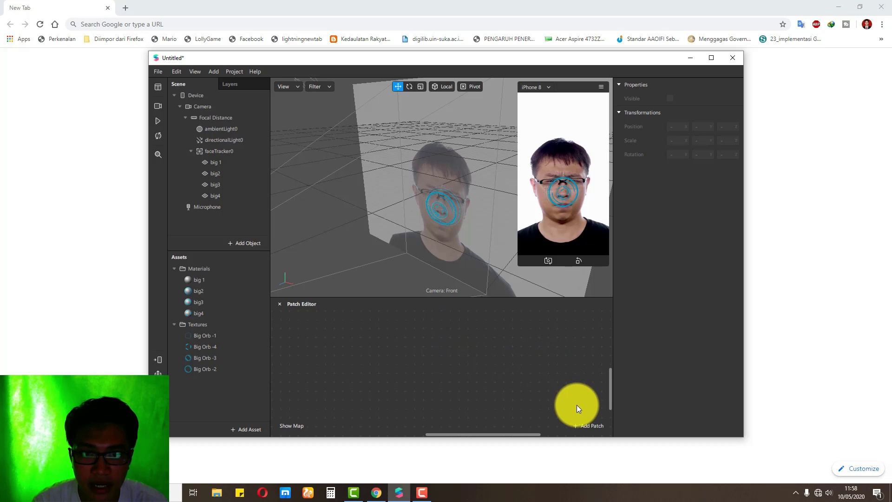
Step: Add a Loop Animation patch and place it at the near end of the empty patch graph
click(585, 425)
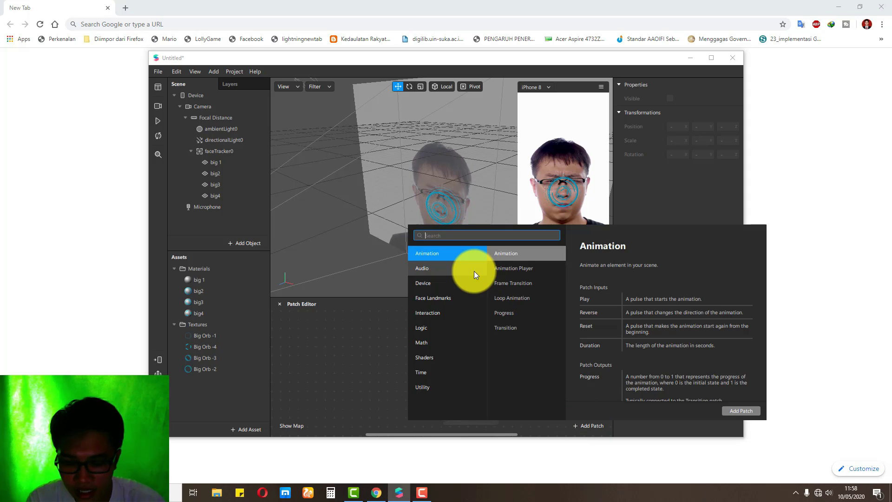
text(loop)
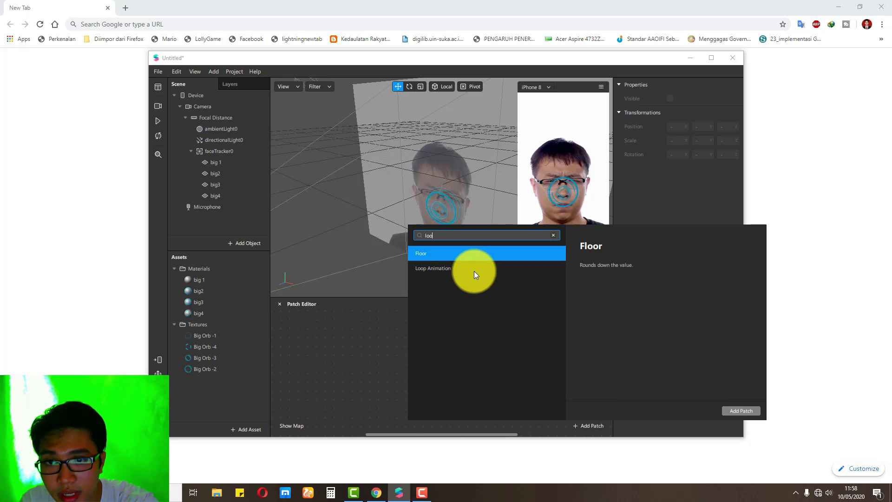
click(748, 411)
drag(492, 381, 360, 335)
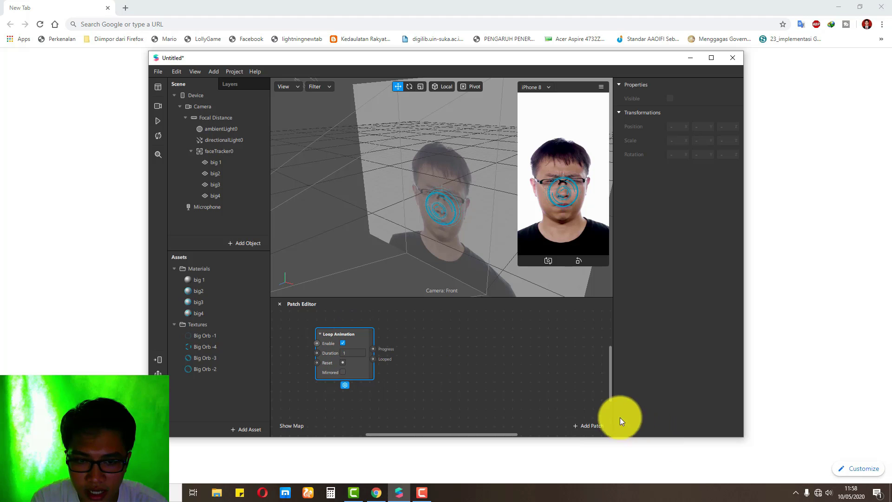
Step: Add a Transition patch and place it beside the Loop Animation patch
click(587, 425)
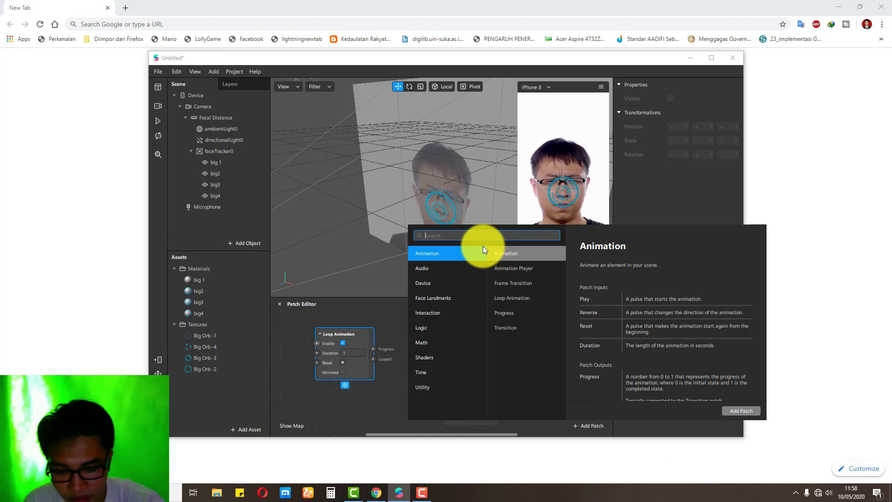
text(tra)
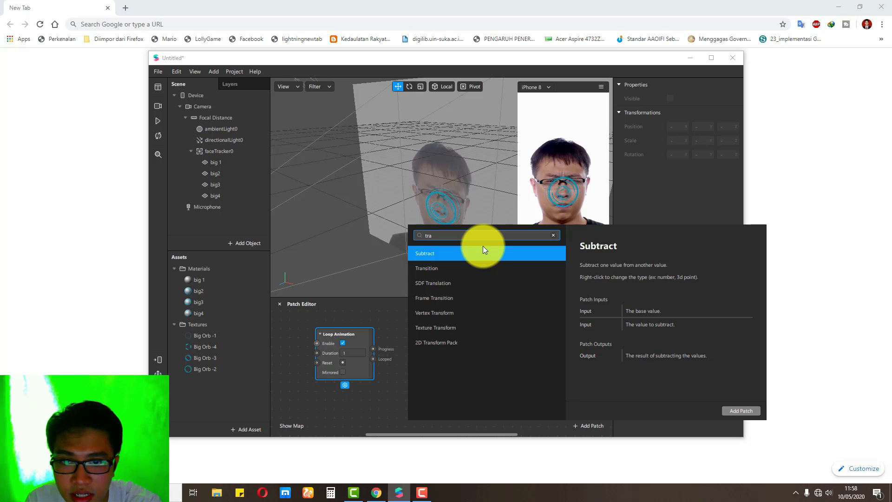
text(n)
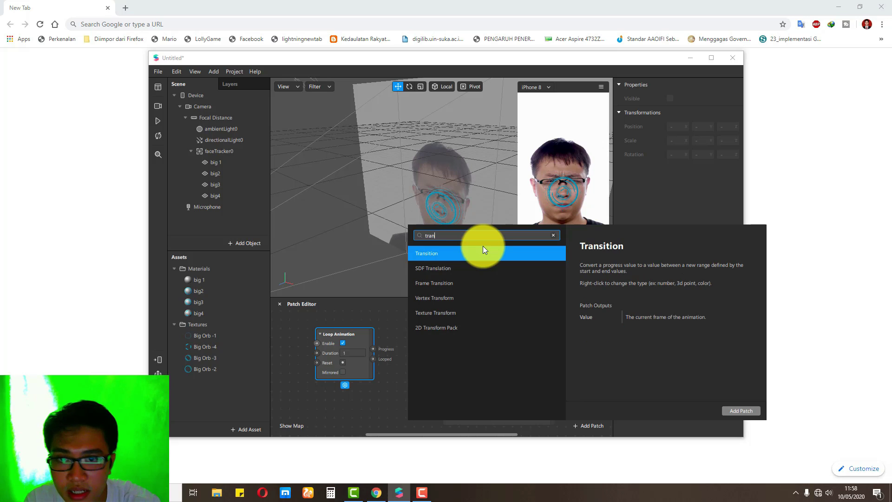
click(726, 411)
drag(490, 375, 453, 330)
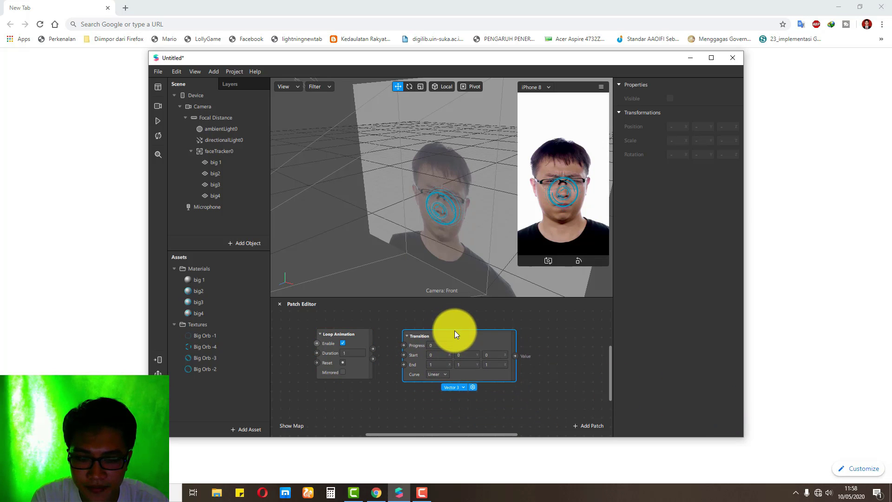
click(553, 343)
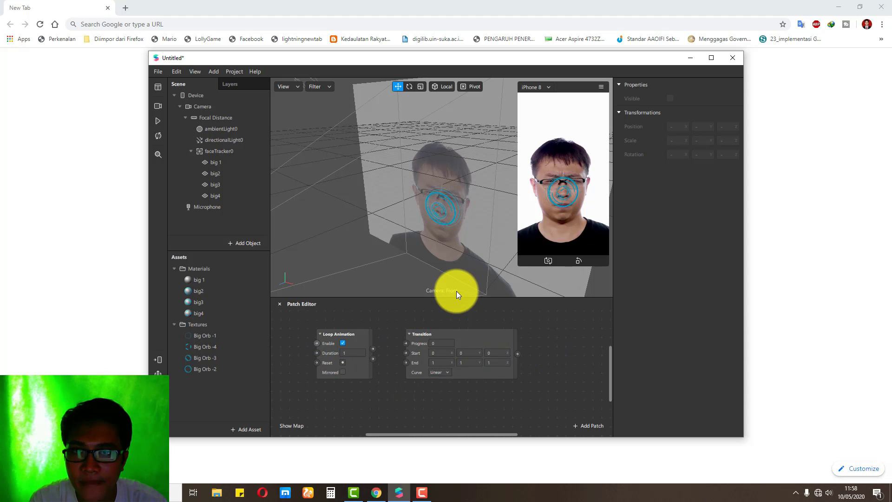
Step: Create a rotation patch for the big 1 plane and arrange it after the Transition patch
click(231, 163)
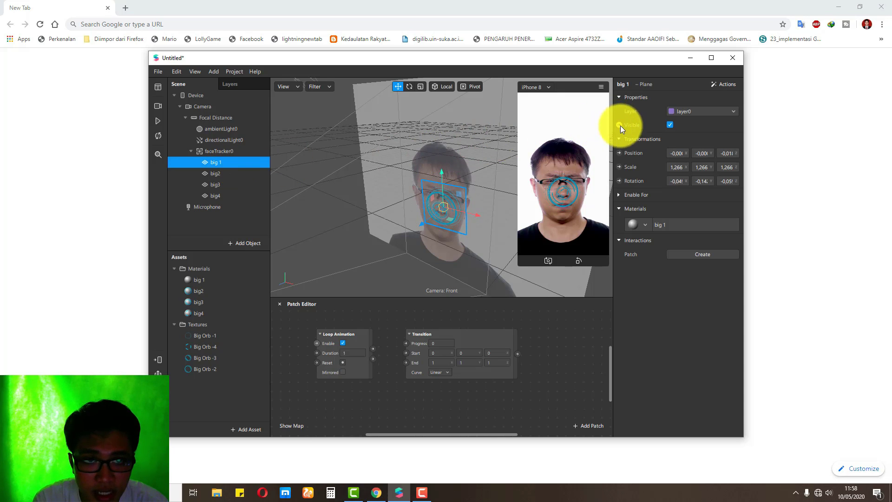
click(619, 181)
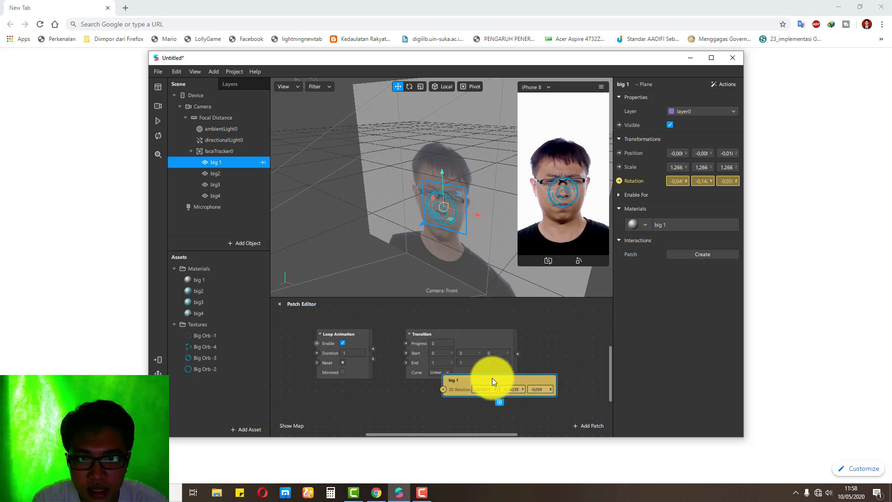
drag(478, 380, 583, 344)
click(488, 333)
drag(488, 333, 482, 330)
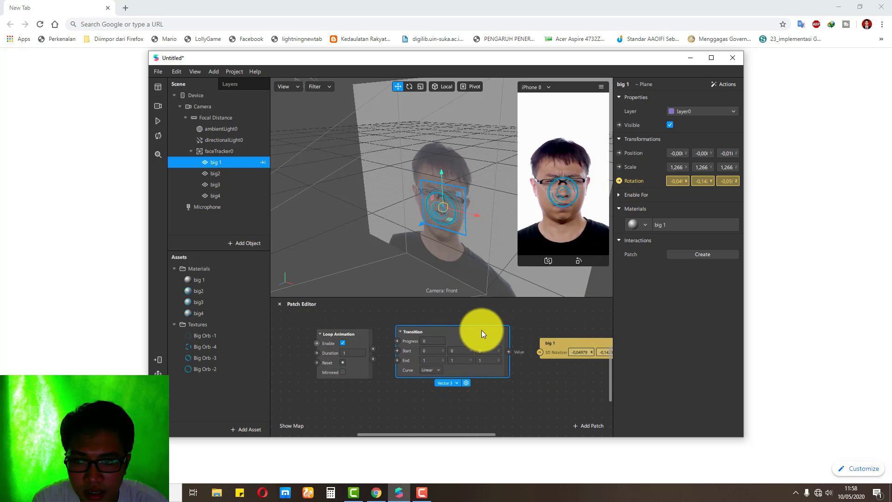
Step: Set the Loop Animation to a duration of 6 with Mirrored enabled and wire its Progress to the Transition's Progress
click(345, 354)
click(341, 354)
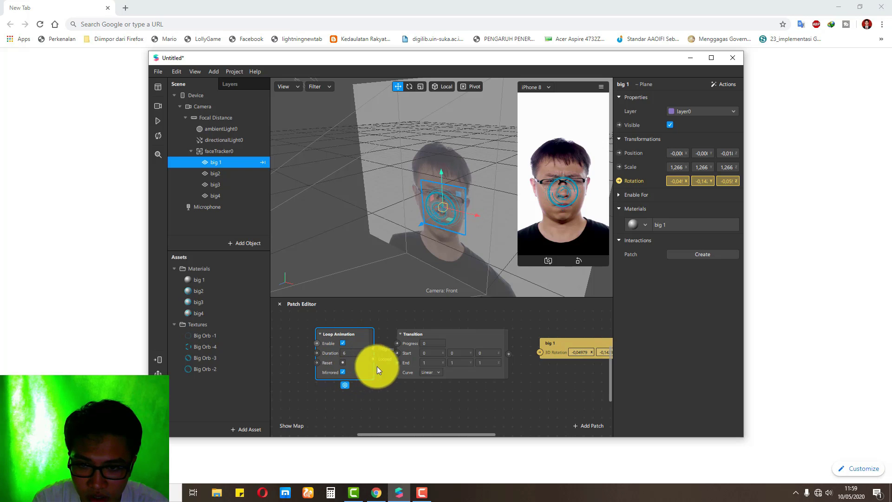
drag(470, 331, 478, 330)
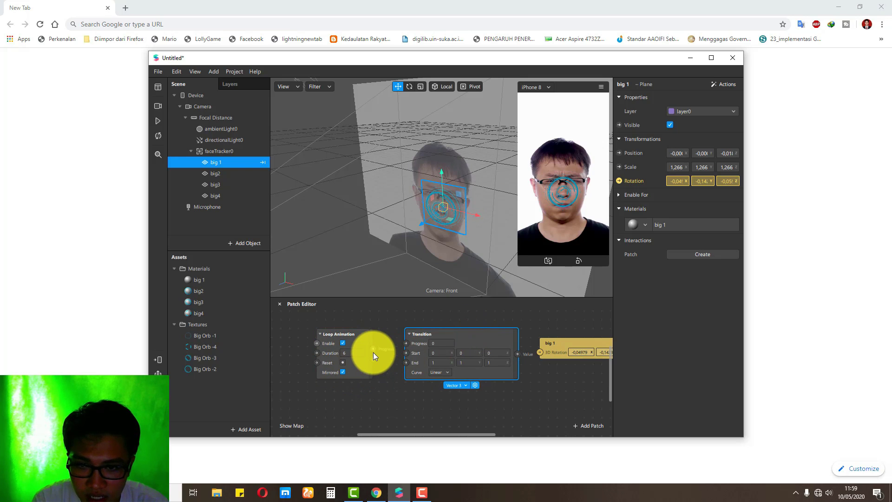
drag(373, 350, 406, 344)
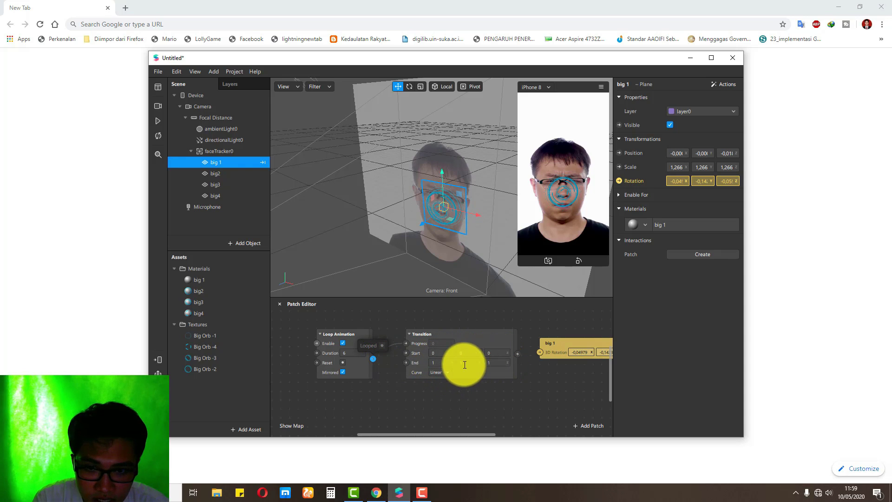
Step: Set the Transition's End values to 0, 0, 180 and its curve to Bounce In-Out
click(416, 359)
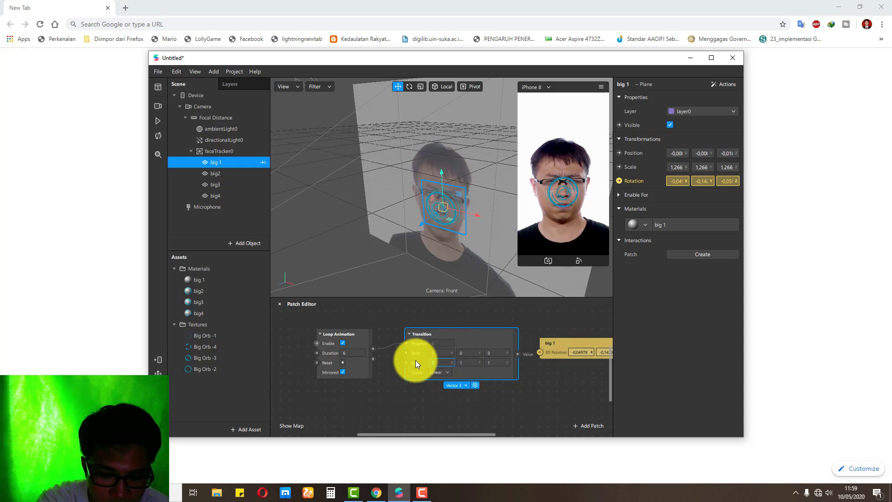
click(467, 363)
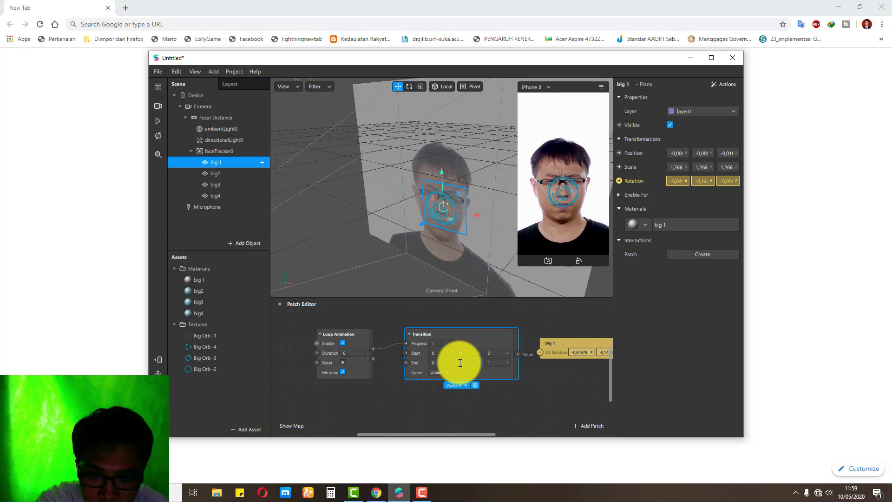
key(Tab)
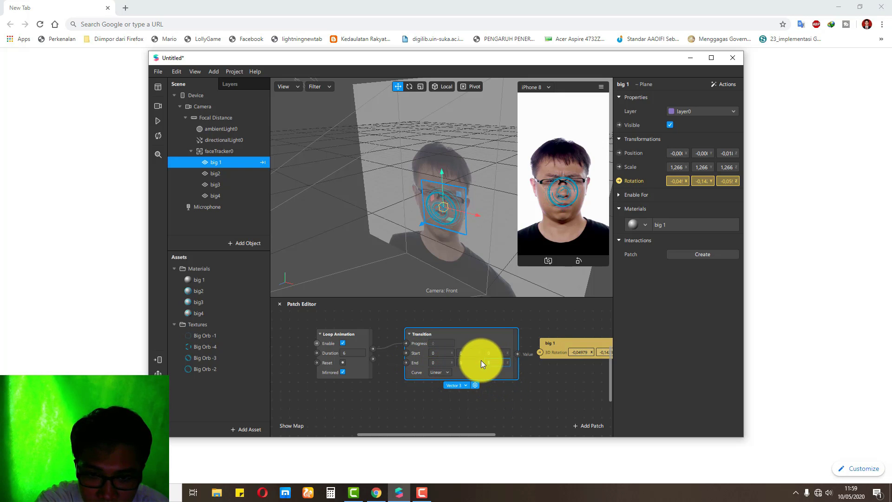
text(180)
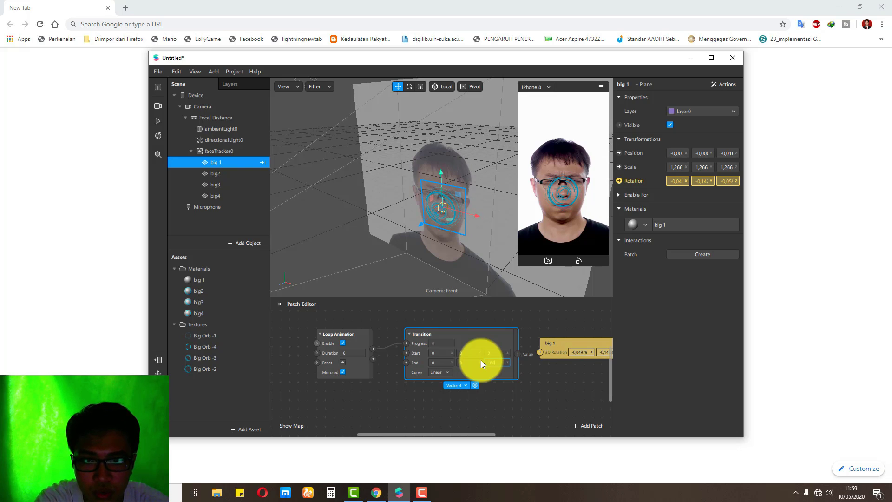
click(444, 371)
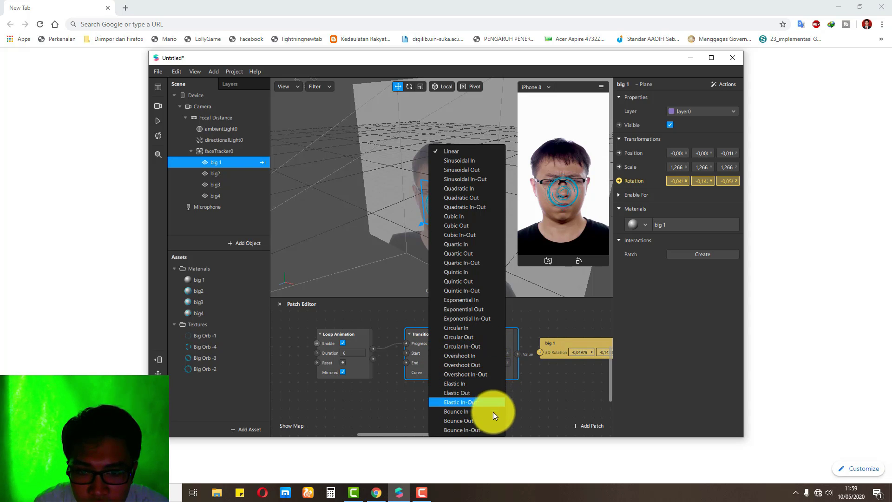
click(491, 428)
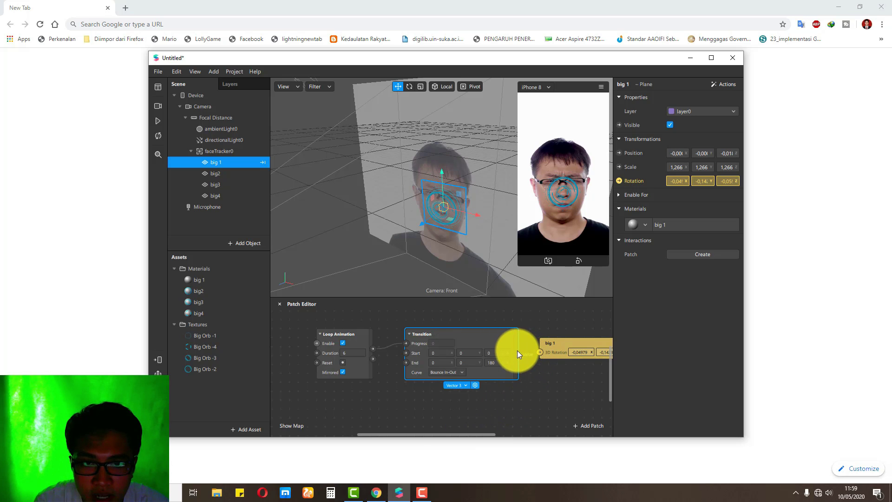
Step: Connect the Transition's Value to big 1's 3D Rotation and preview the spin in a temporarily enlarged simulator with the face video playing
drag(518, 356, 540, 352)
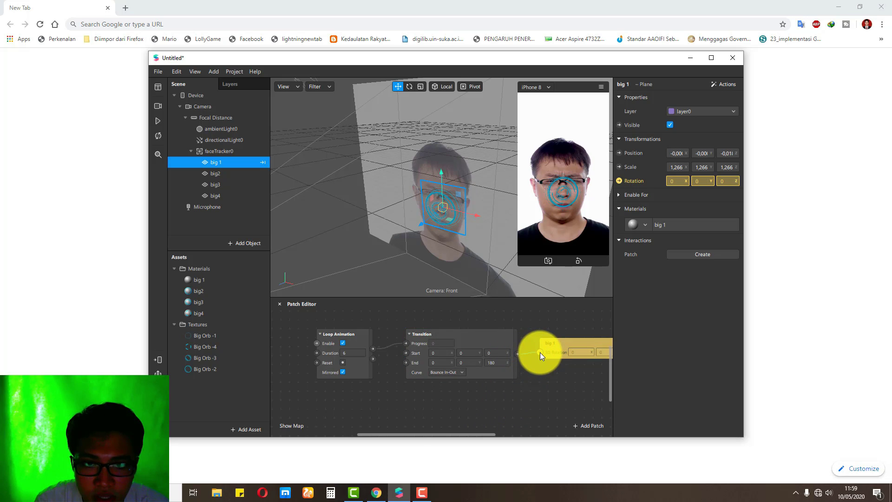
click(156, 124)
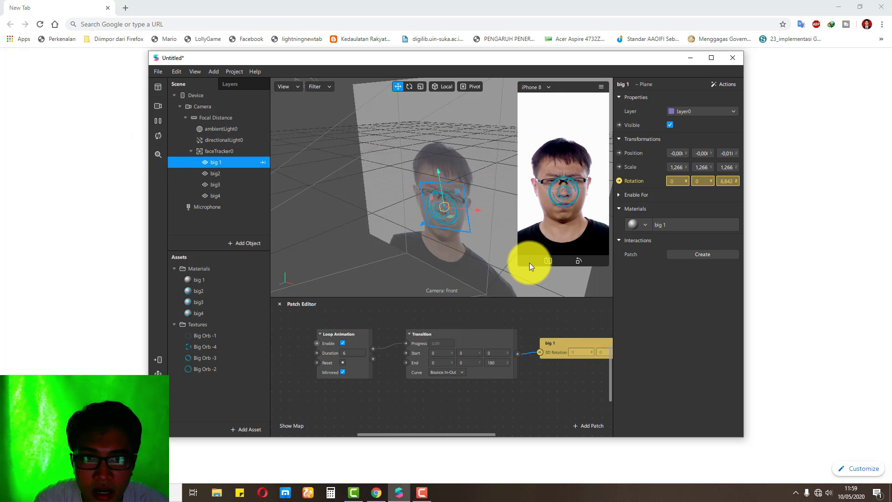
drag(518, 268, 427, 409)
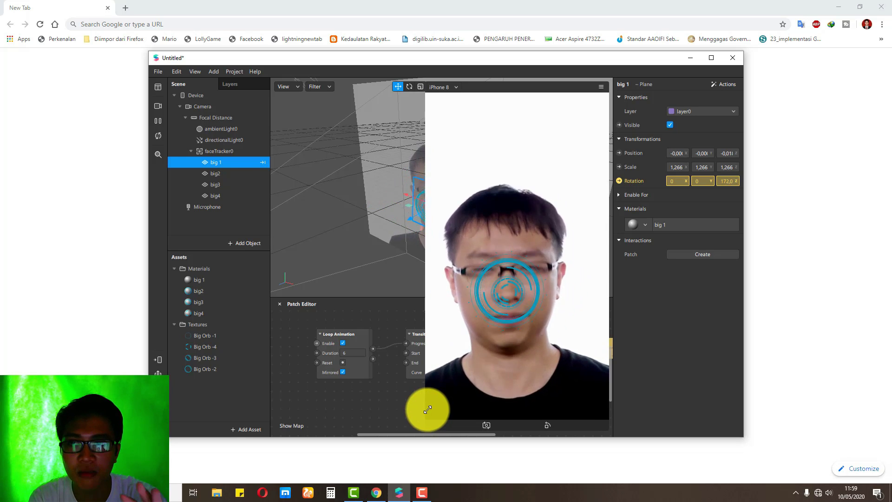
drag(428, 409, 527, 270)
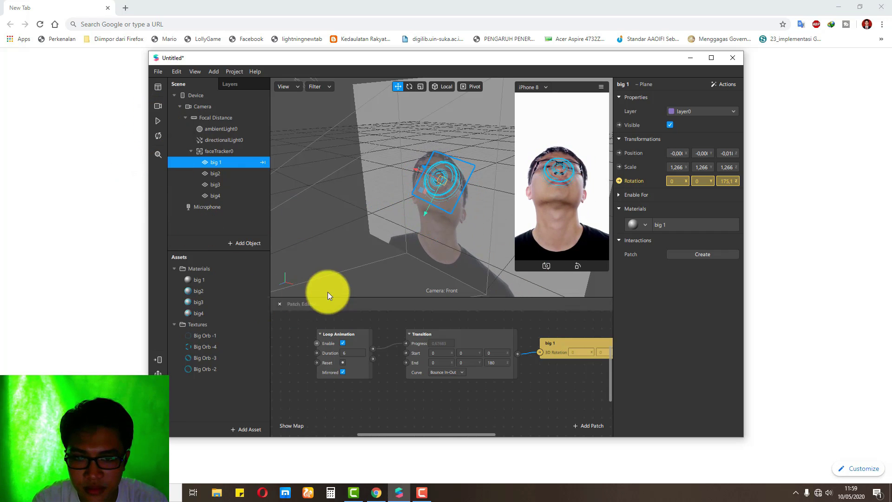
Step: Enlarge the Patch Editor and place a copy of the Loop Animation and Transition pair below the original
drag(451, 289, 452, 231)
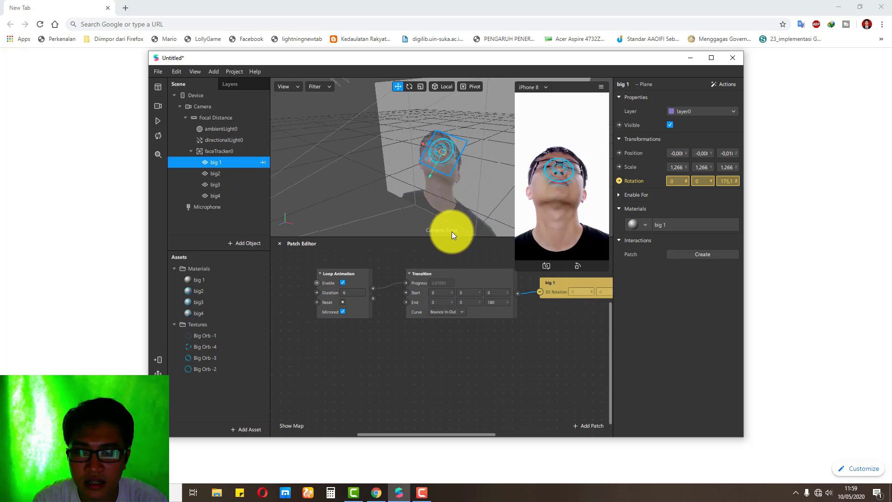
click(359, 301)
click(479, 310)
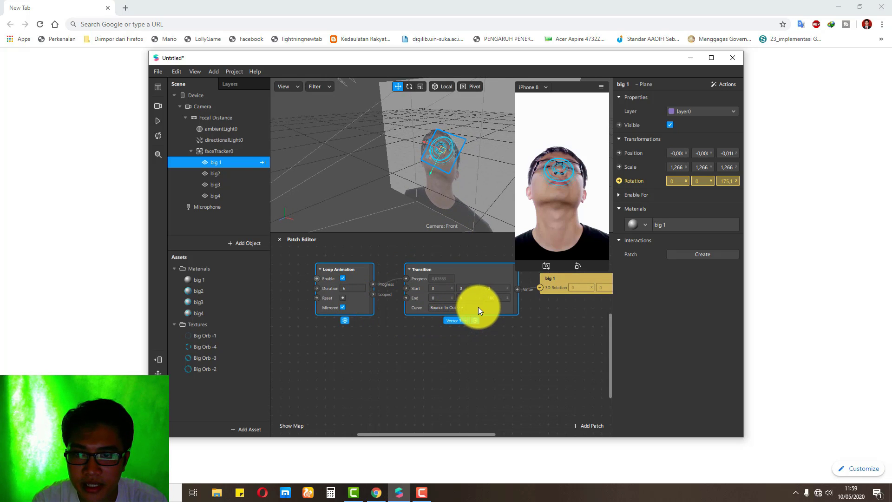
key(ctrl+v)
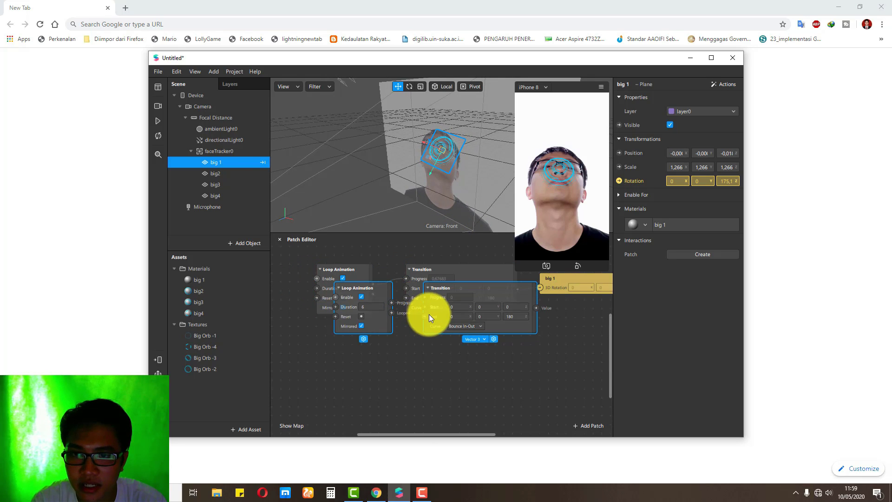
drag(467, 291, 448, 339)
scroll(546, 338, down, 3)
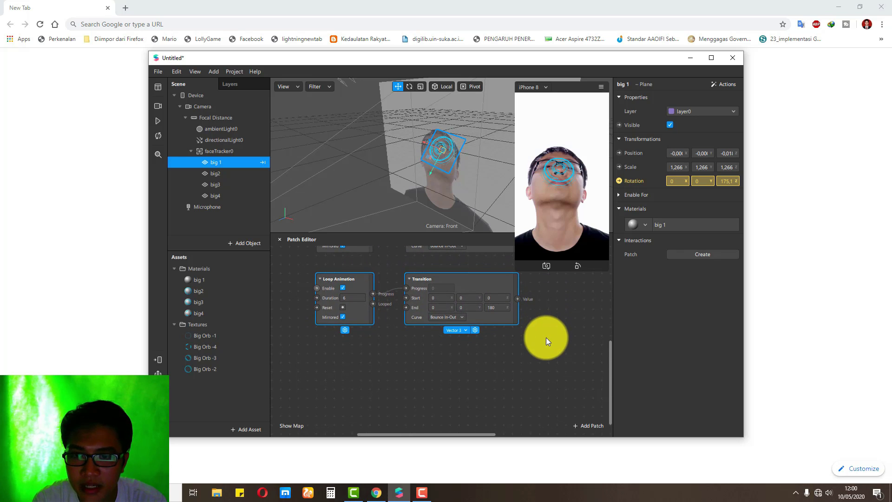
Step: Paste two more copies of the Loop Animation and Transition pair, stacked below the existing ones
key(ctrl+v)
drag(492, 295, 460, 329)
scroll(516, 333, down, 3)
scroll(544, 354, up, 2)
scroll(463, 326, up, 5)
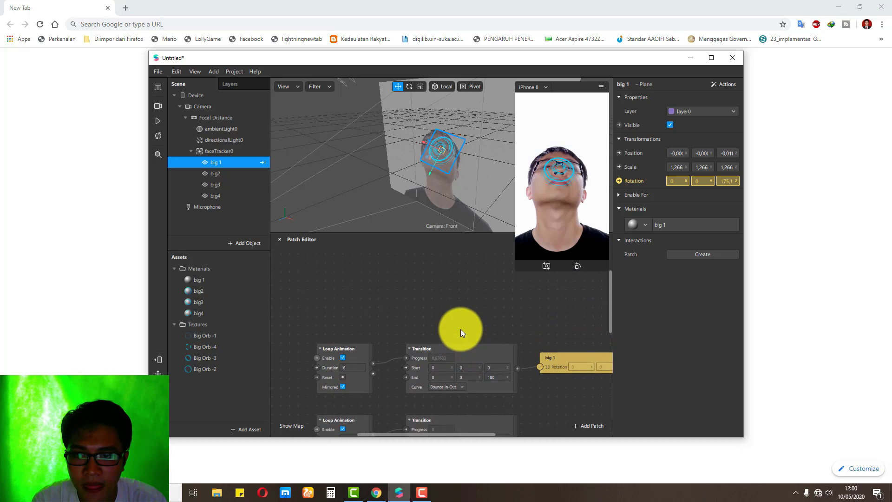
scroll(461, 335, down, 3)
scroll(460, 350, down, 1)
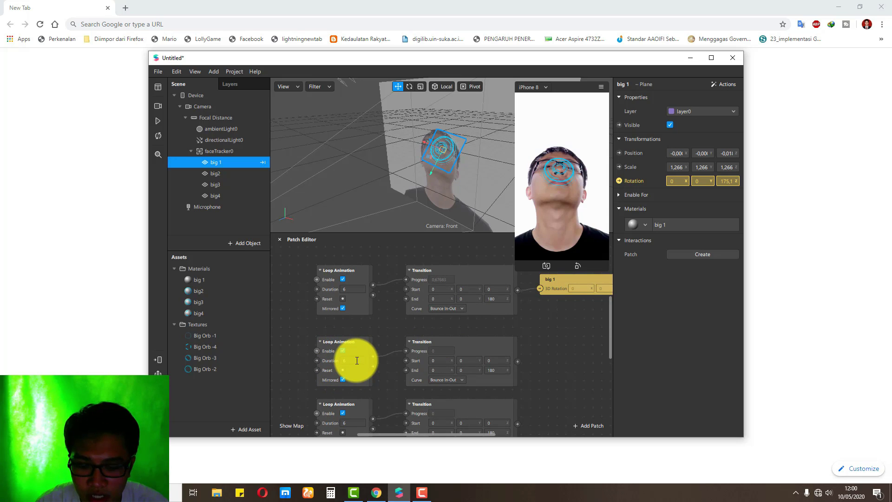
Step: Set the second pair's loop duration to 4 and its Transition's Z rotation to start at 180 and end at 360
click(332, 363)
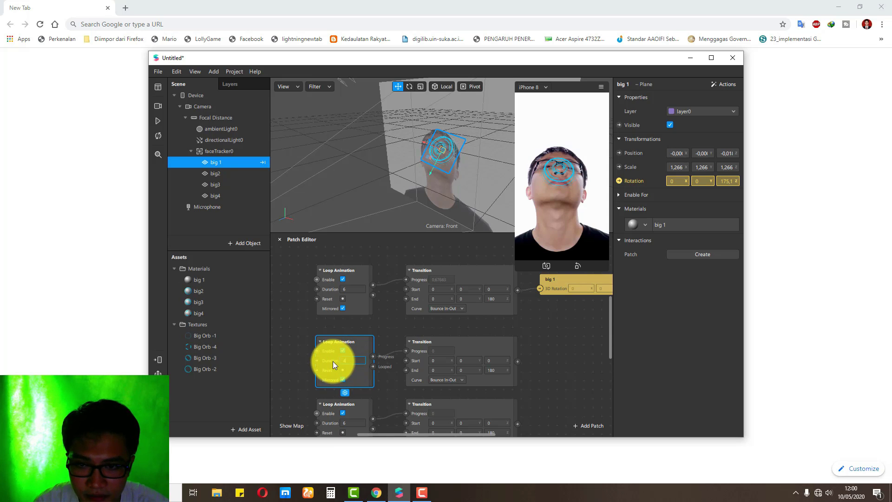
click(495, 367)
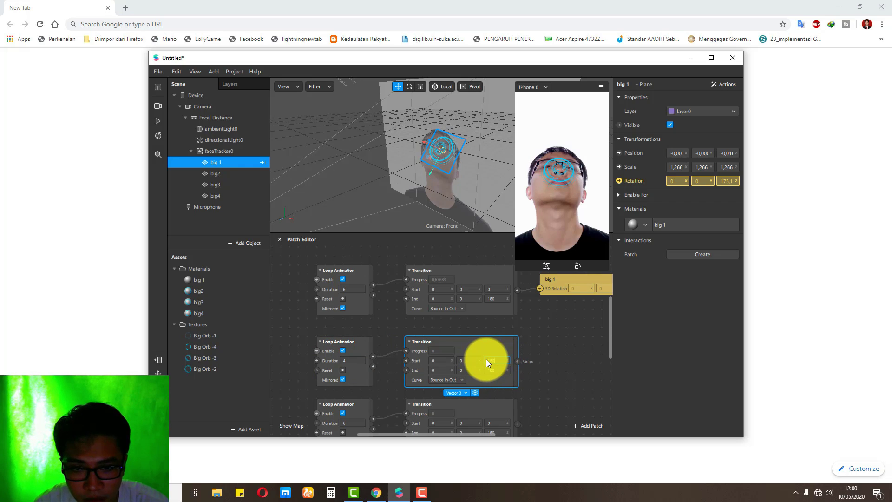
click(483, 370)
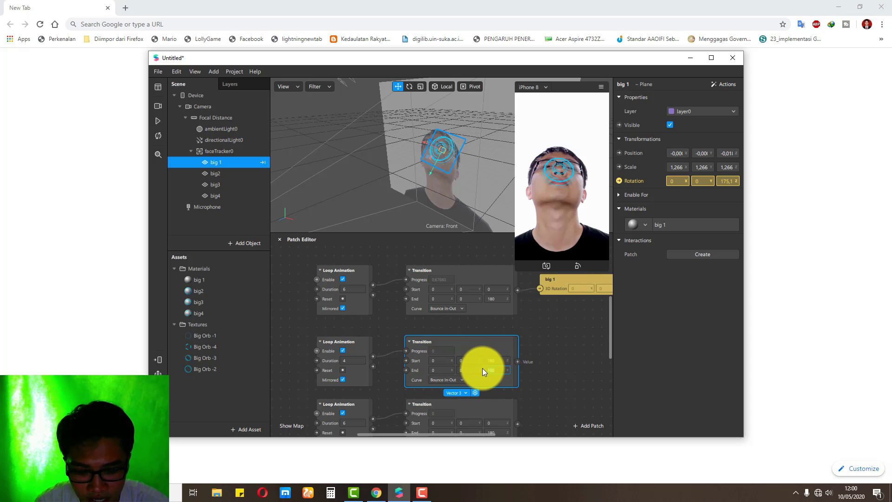
text(360)
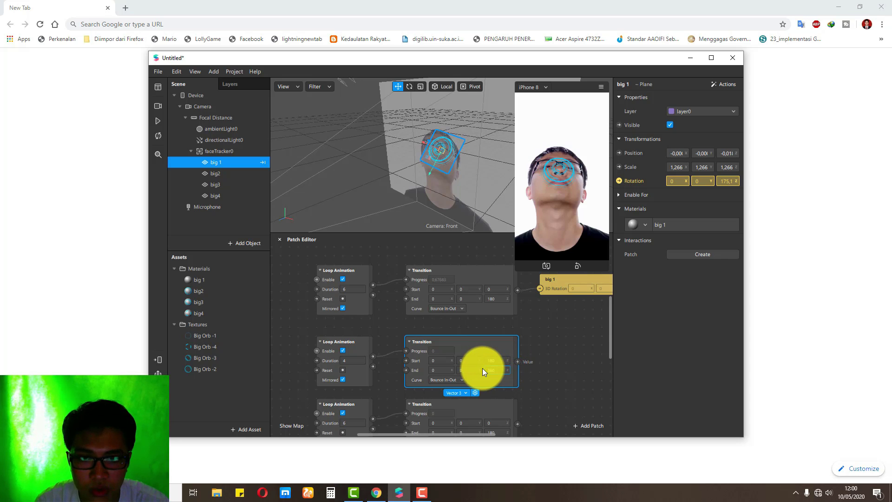
scroll(488, 367, down, 3)
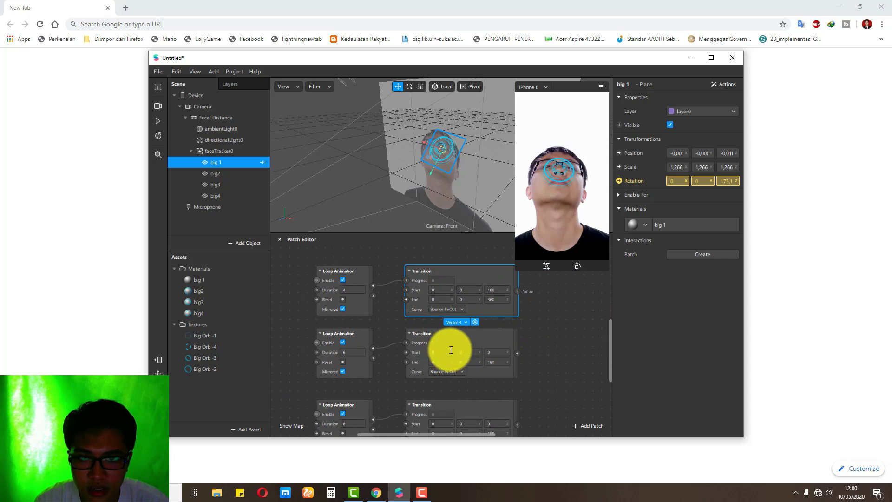
Step: Create a 3D Rotation patch for big2 and connect the second Transition's Value to it
scroll(546, 323, up, 1)
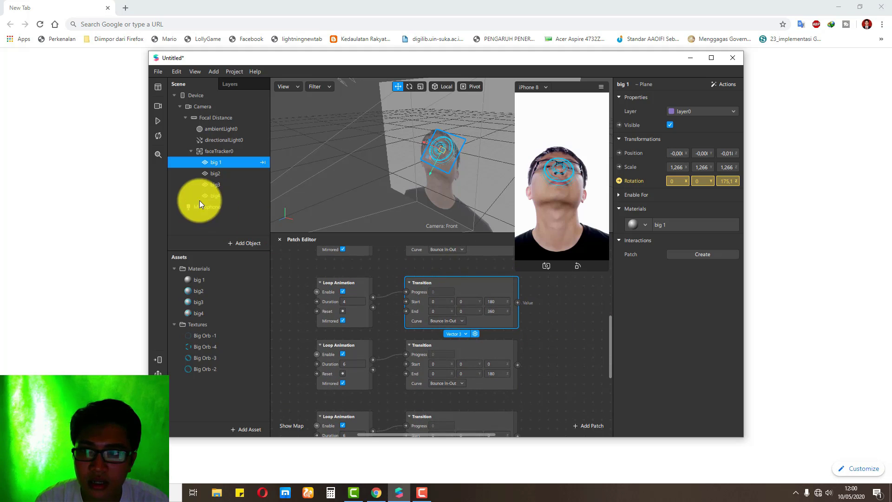
click(224, 173)
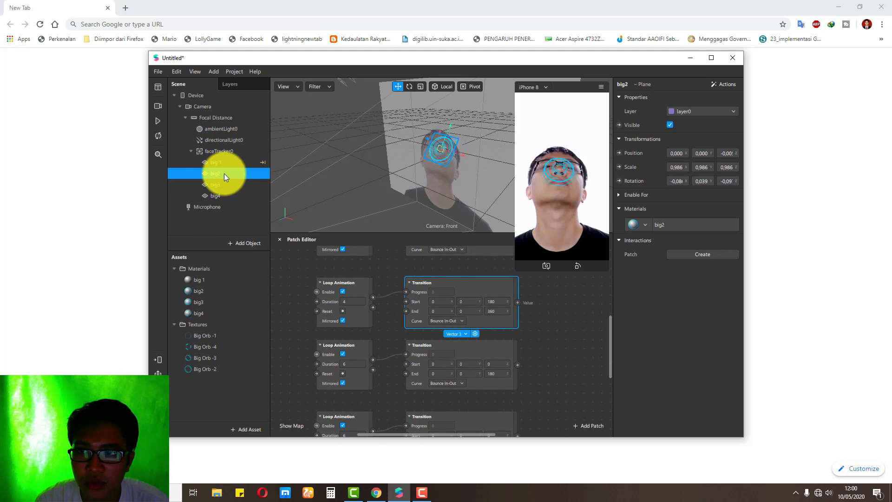
click(619, 180)
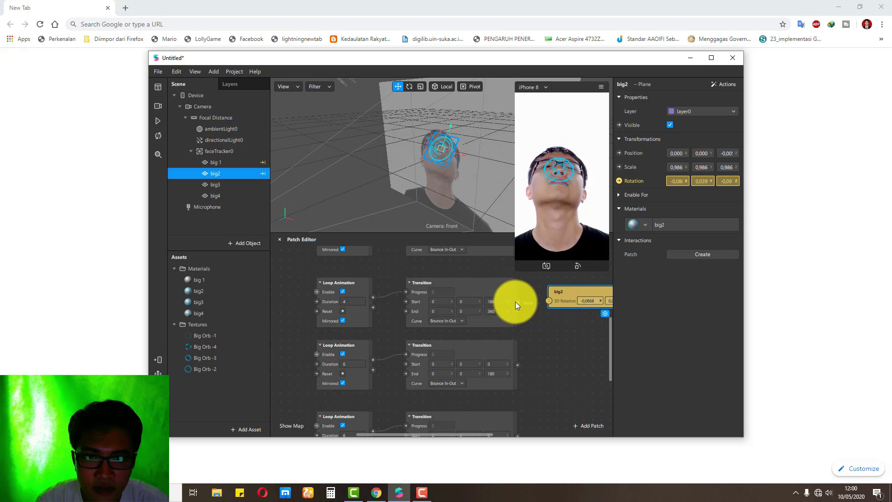
drag(515, 302, 549, 300)
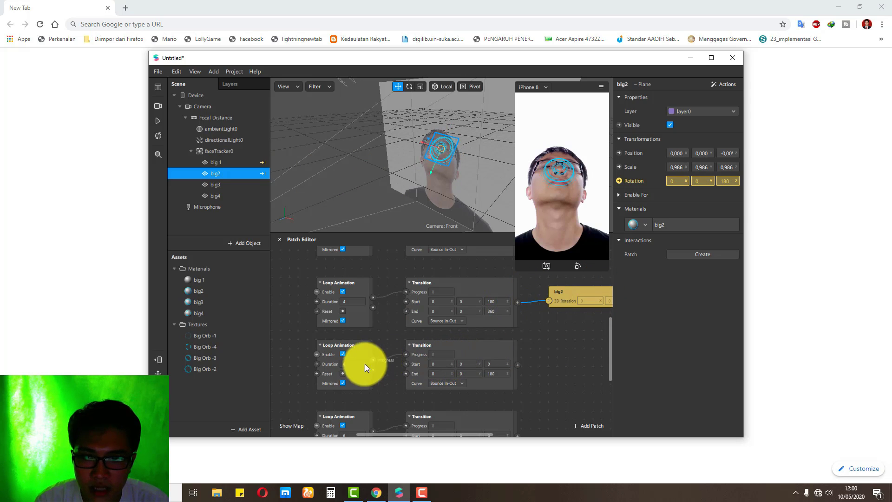
Step: Set the third pair's loop duration to 3 and its Transition's Z rotation to start at 180 and end at 90
click(347, 368)
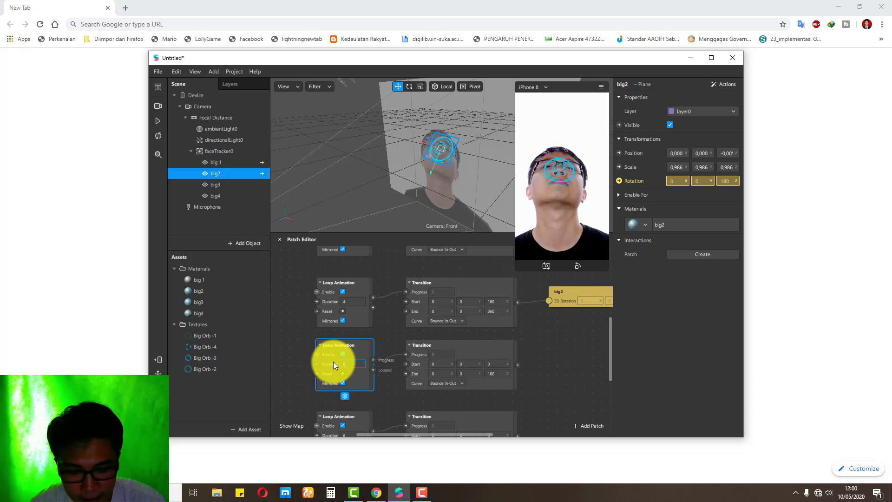
text(3)
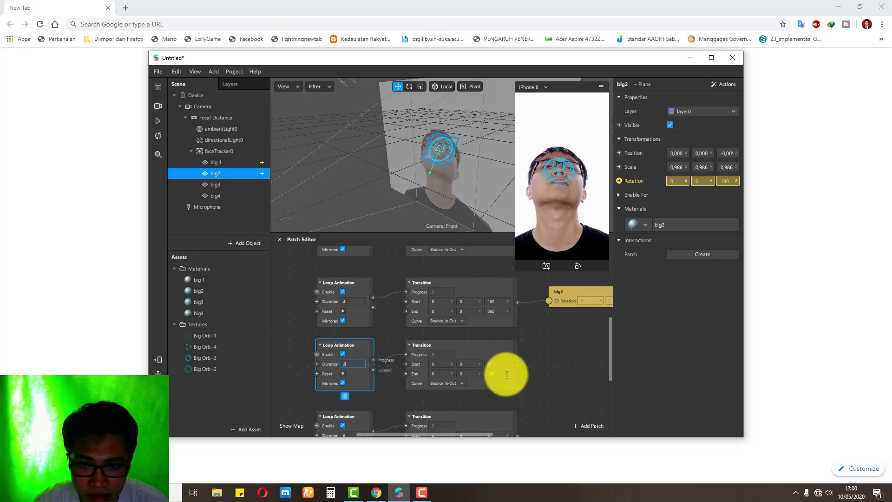
click(484, 365)
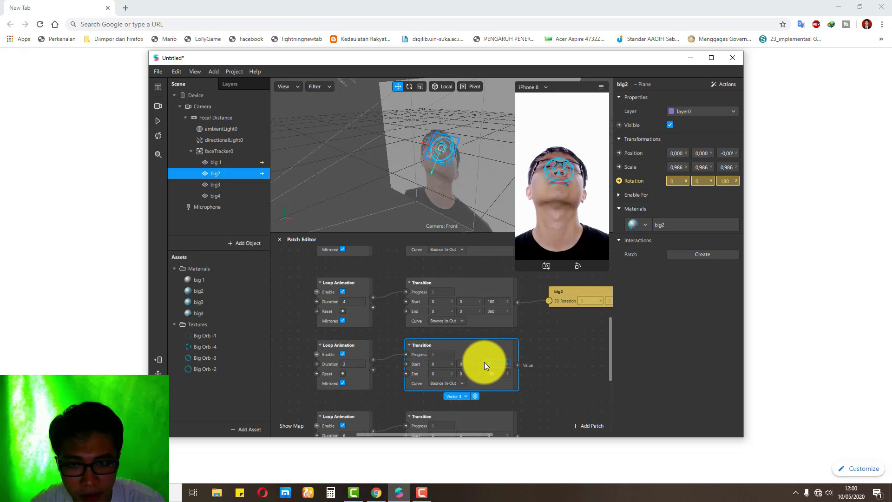
text(180)
key(Tab)
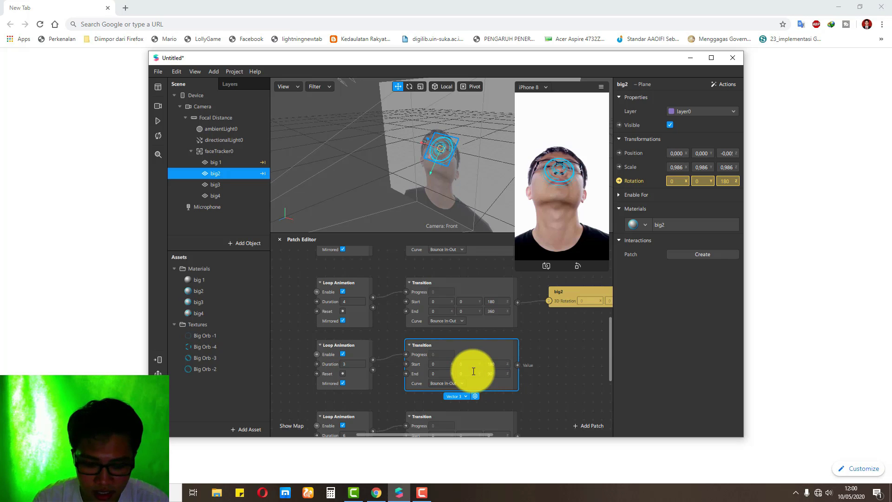
click(582, 357)
Step: Create a 3D Rotation patch for big3, place it beside the third Transition and connect that Transition's Value to it
click(221, 185)
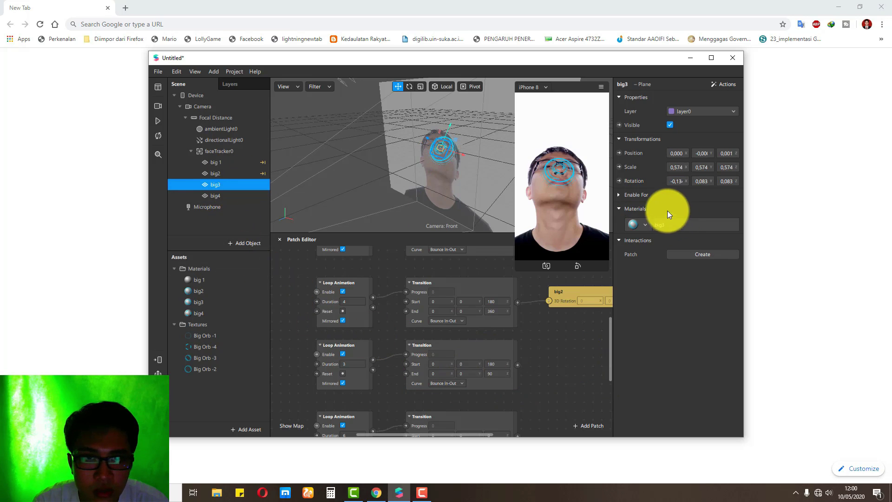
click(620, 181)
drag(500, 345, 609, 352)
drag(519, 366, 549, 363)
Step: Set the fourth pair's loop duration to 5 and its Transition's Z rotation to start at 270 and end at 90
scroll(529, 395, down, 2)
scroll(529, 395, down, 3)
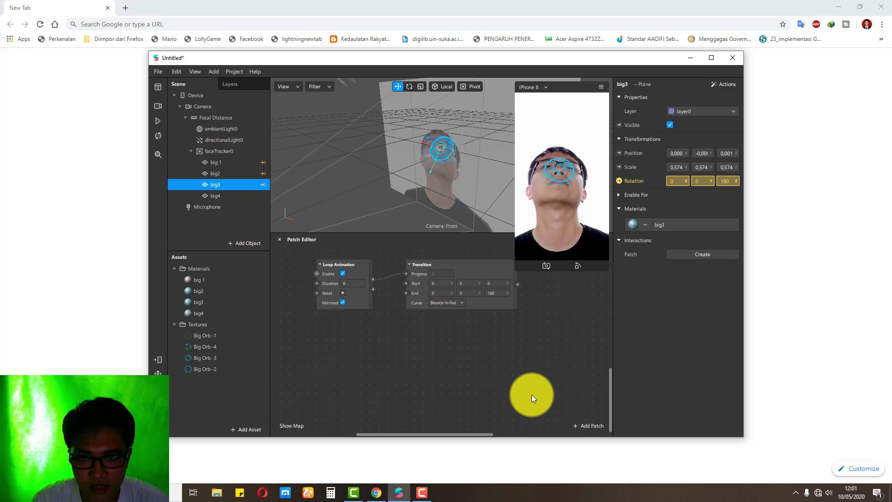
scroll(272, 325, up, 1)
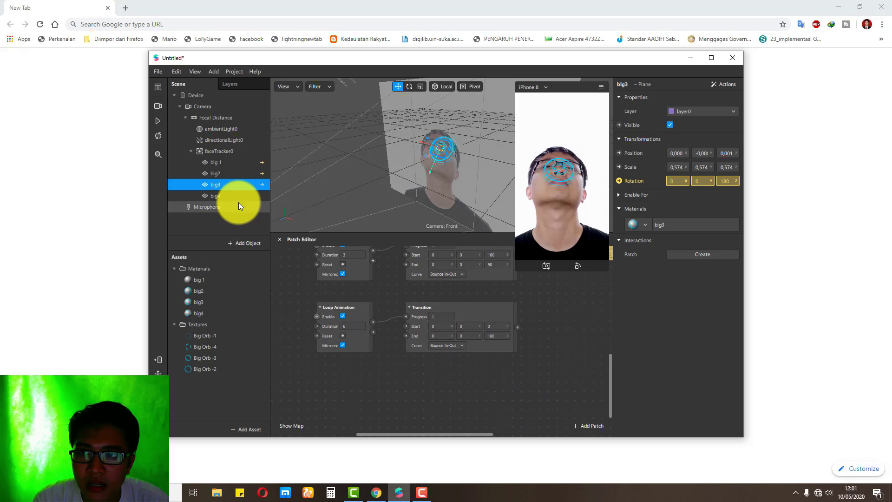
click(329, 328)
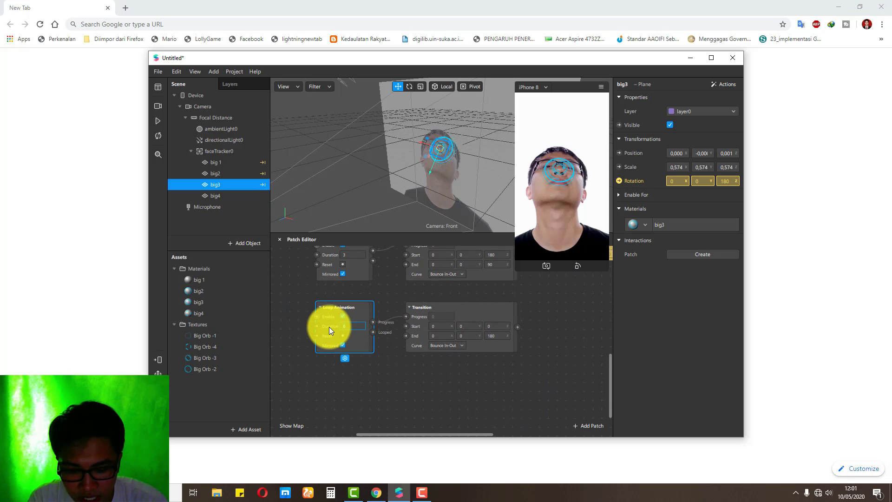
text(5)
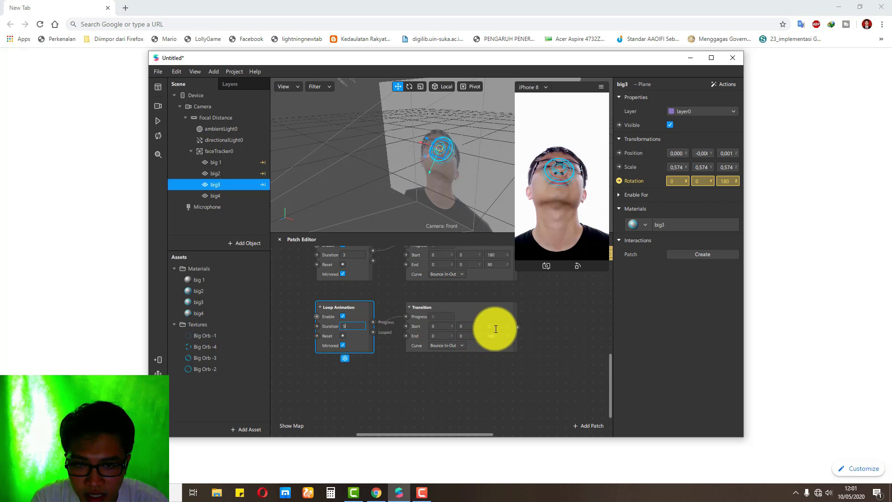
click(485, 328)
text(270)
click(484, 335)
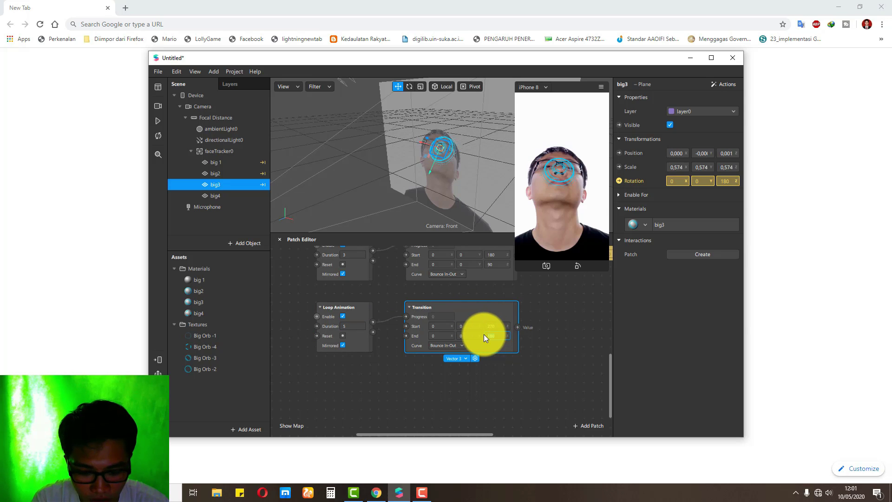
text(360)
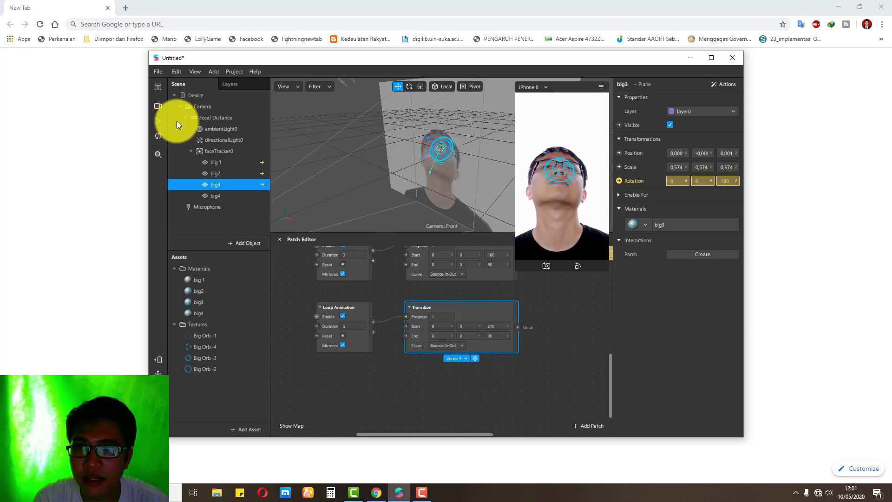
Step: Create a 3D Rotation patch for big4, place it beside the fourth Transition and connect that Transition's Value to it
click(228, 197)
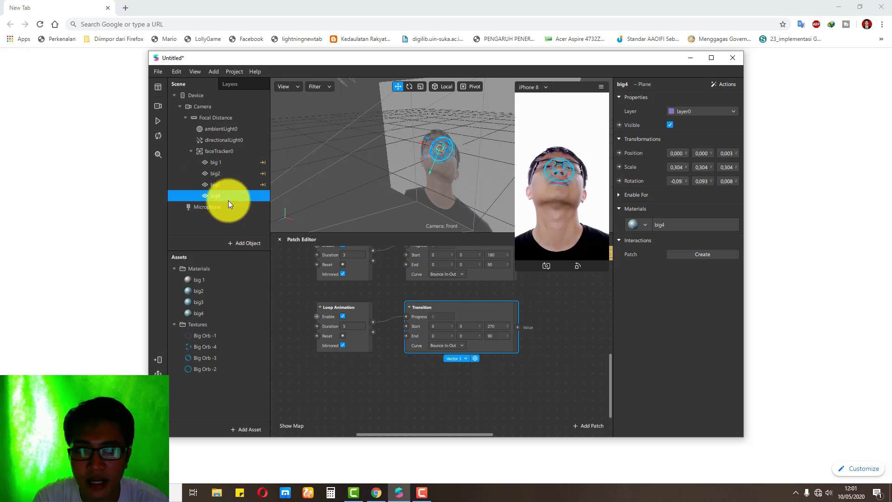
click(620, 183)
drag(483, 350, 586, 317)
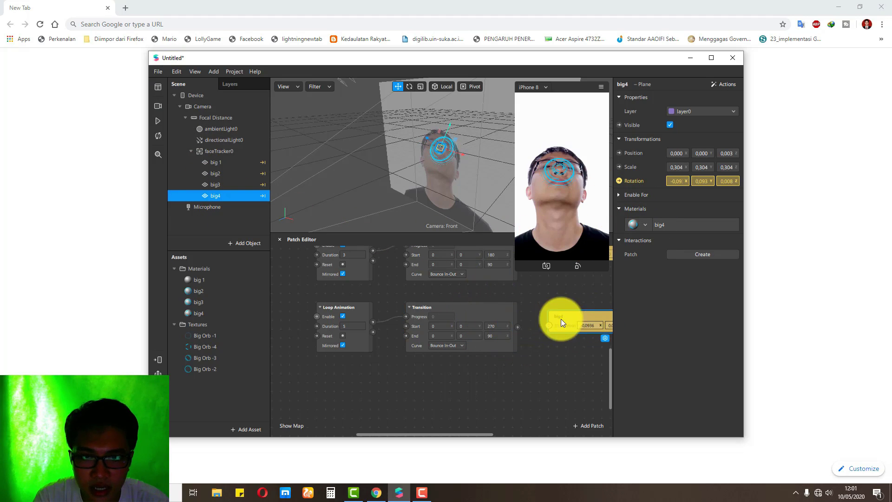
drag(517, 328, 550, 324)
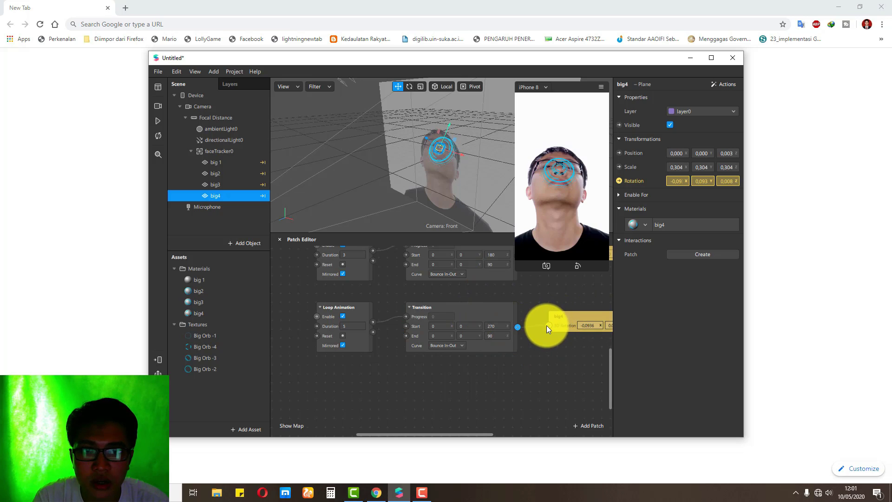
Step: Enlarge the simulator and move big 1 through big4 together over one eye, briefly playing the face video to check the placement
drag(514, 270, 511, 332)
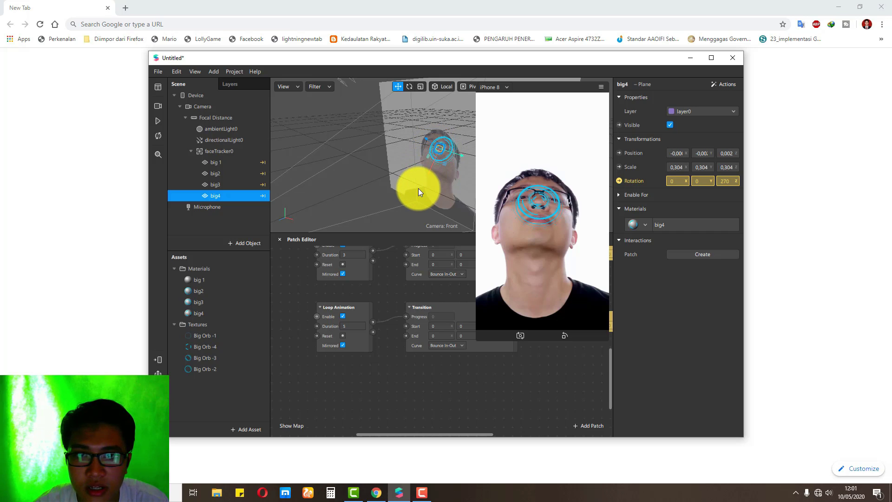
click(406, 159)
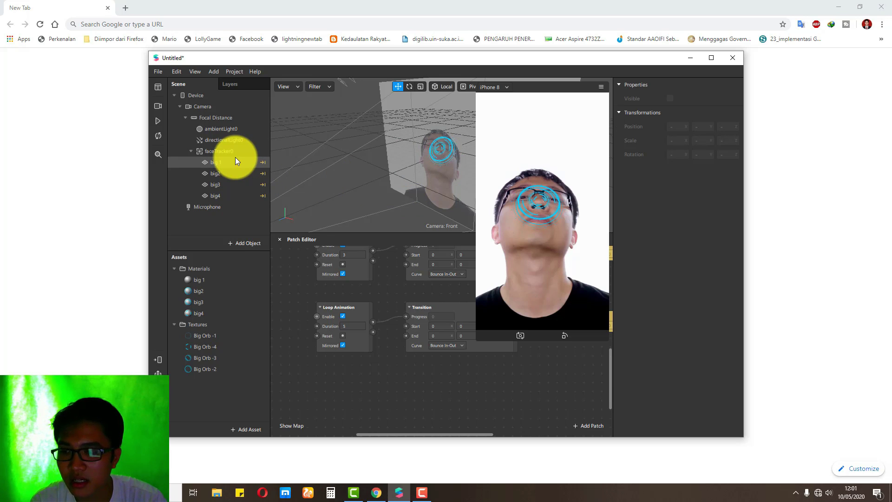
drag(235, 160, 225, 196)
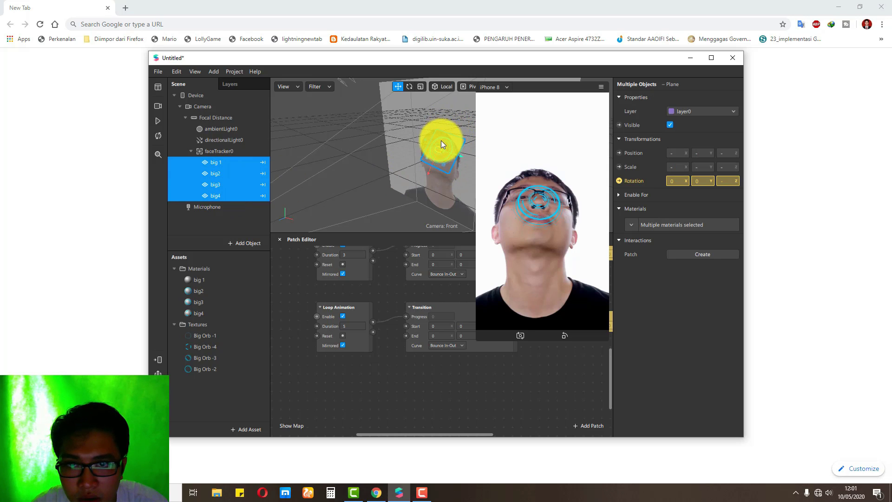
drag(440, 148, 427, 146)
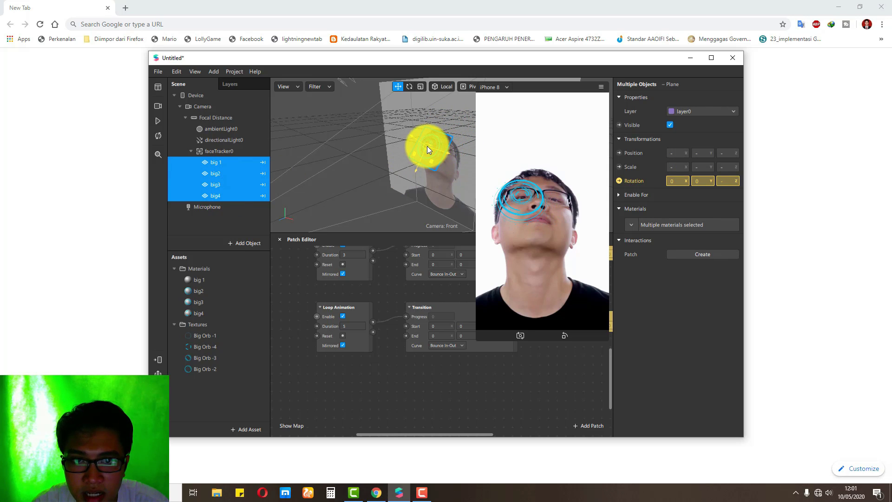
click(157, 122)
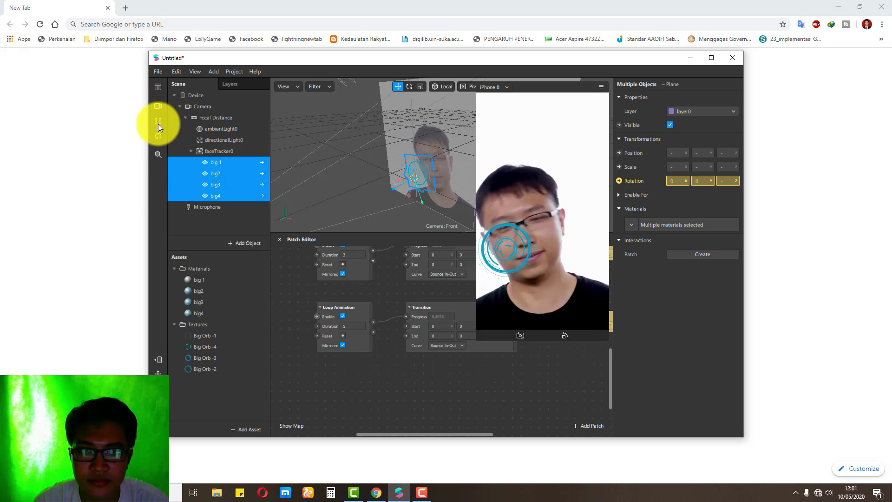
click(159, 123)
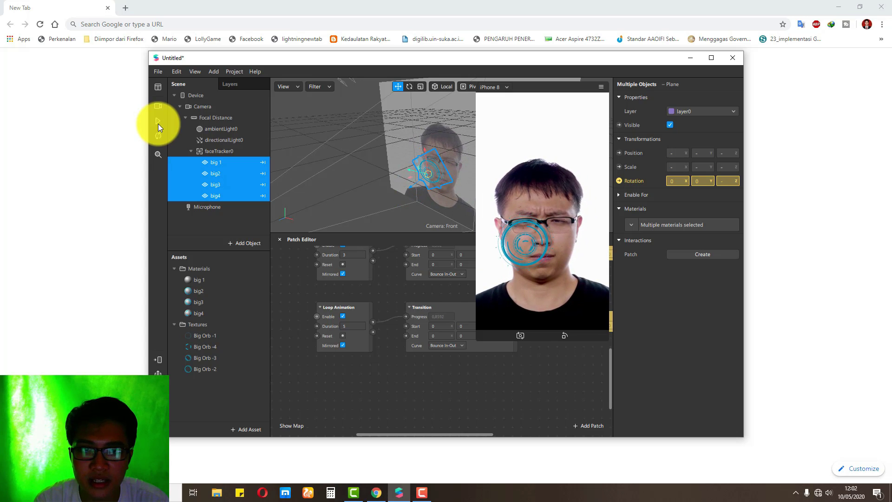
drag(430, 174, 436, 164)
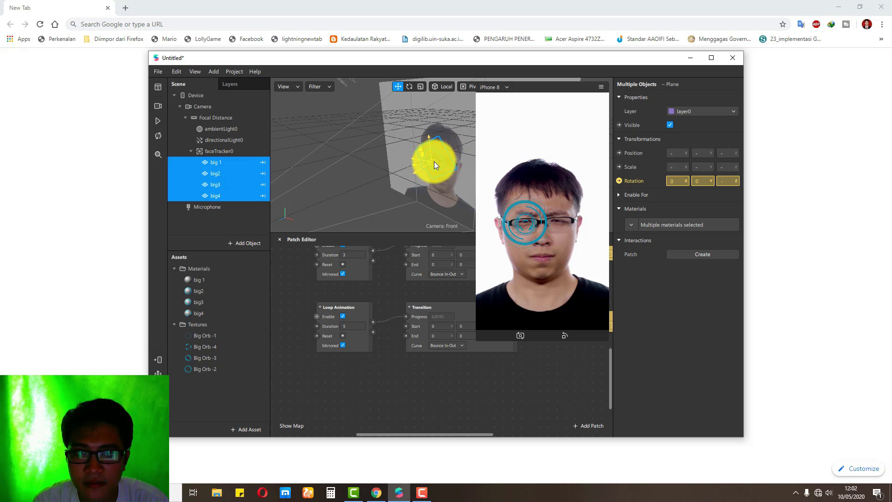
Step: Resume the face video to preview the spinning orbs and shrink the simulator again
click(161, 120)
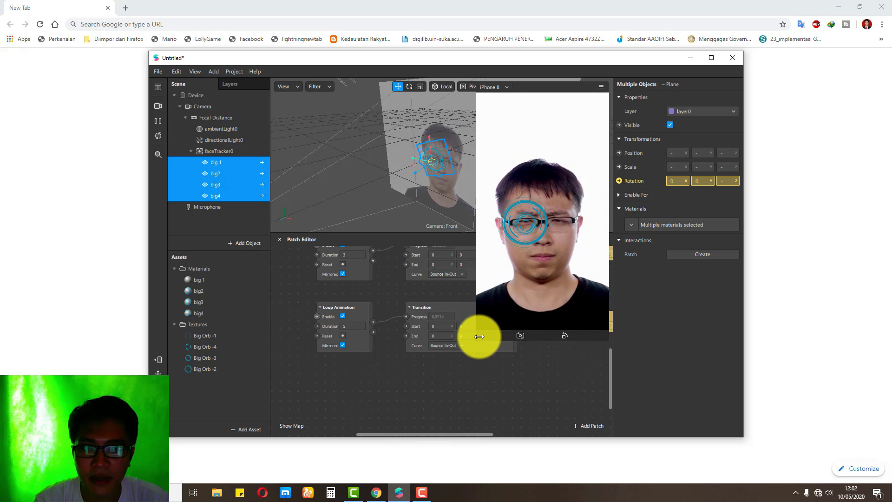
drag(477, 339, 511, 282)
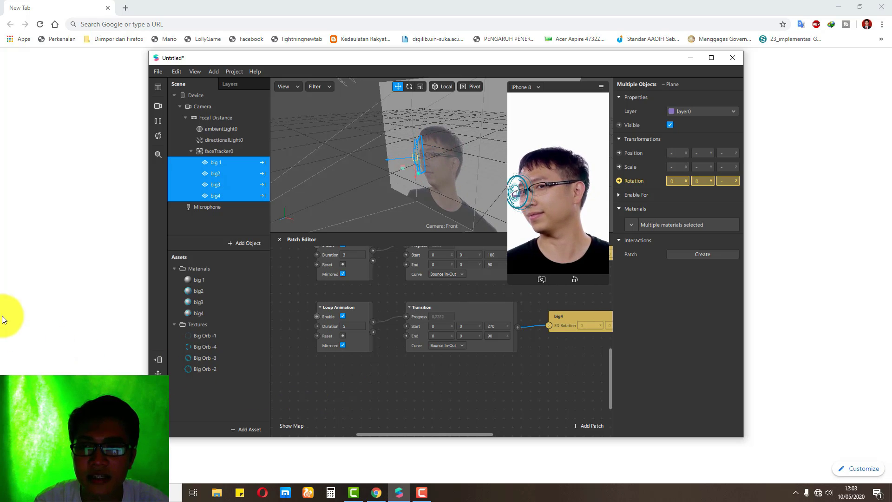
click(426, 492)
click(423, 493)
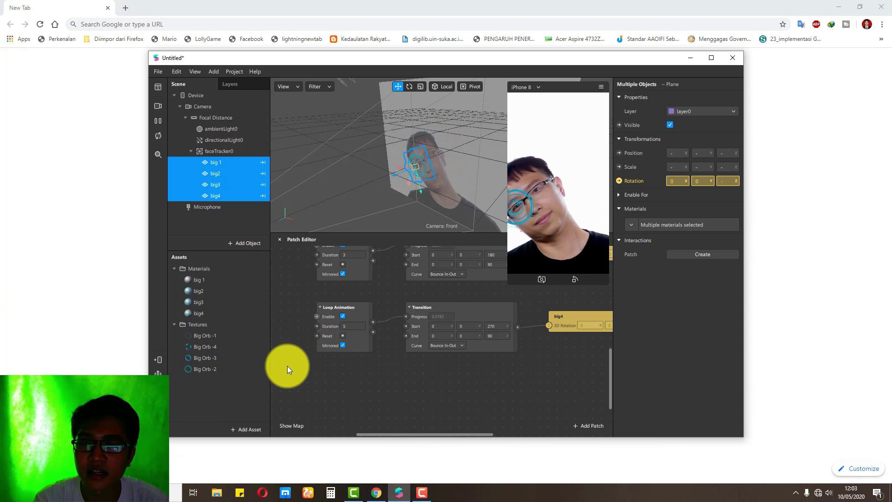
Step: Enter jarviss as the project's file name for saving in the jarviss folder, and cancel the save
click(156, 72)
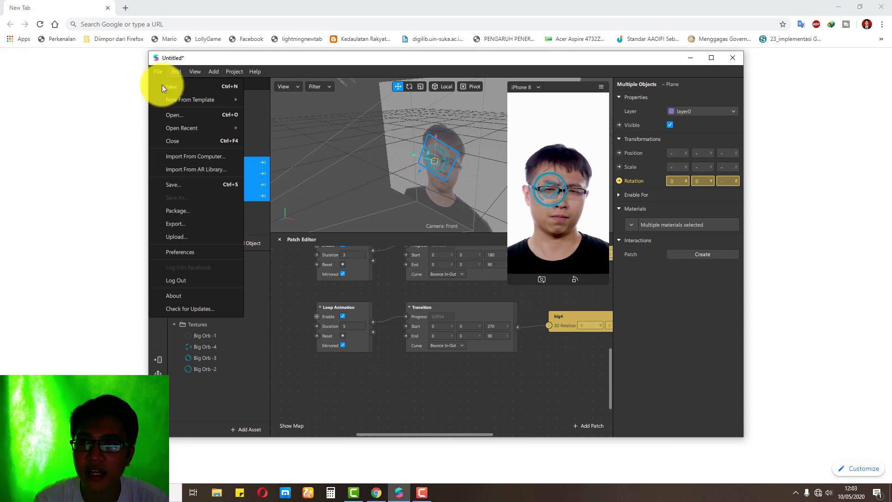
click(201, 185)
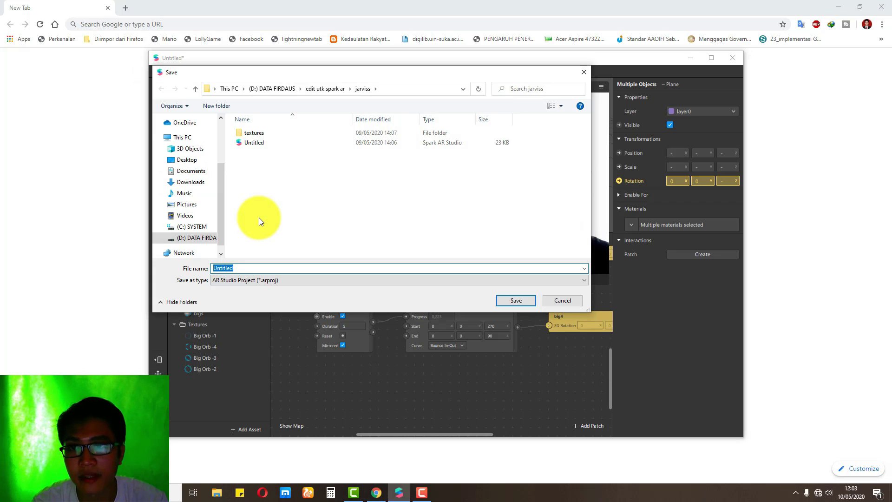
drag(333, 77, 397, 87)
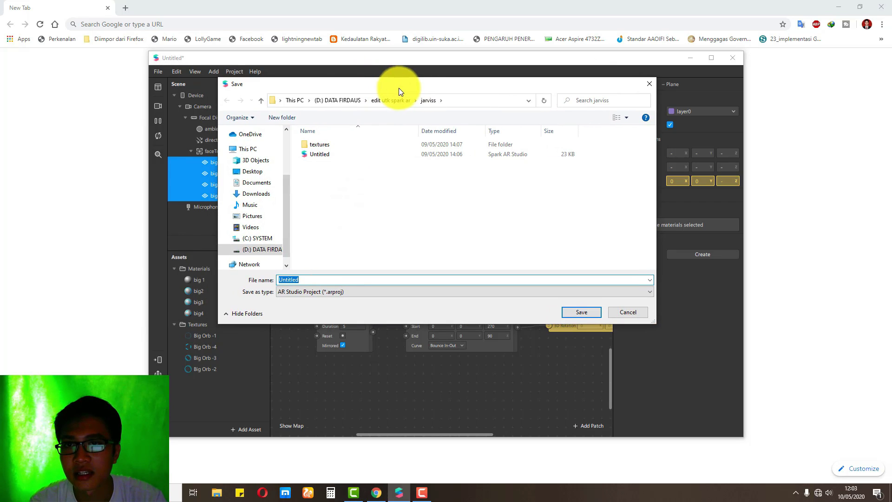
text(jarviss)
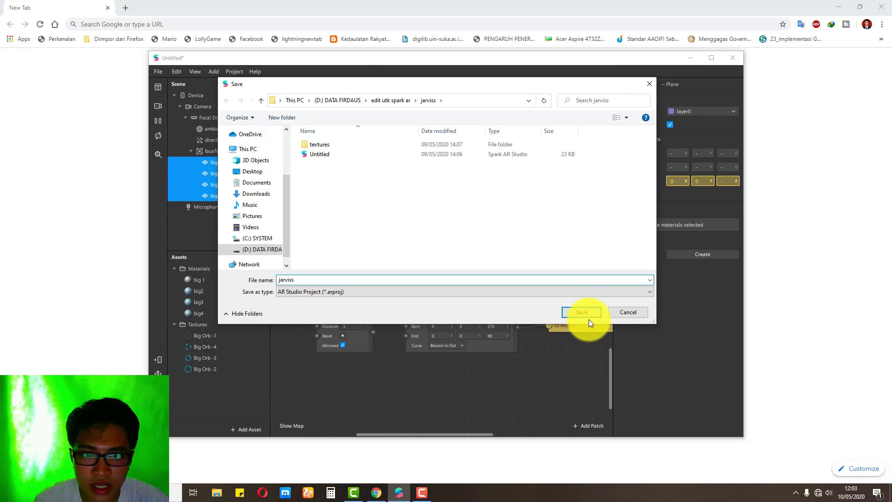
click(617, 312)
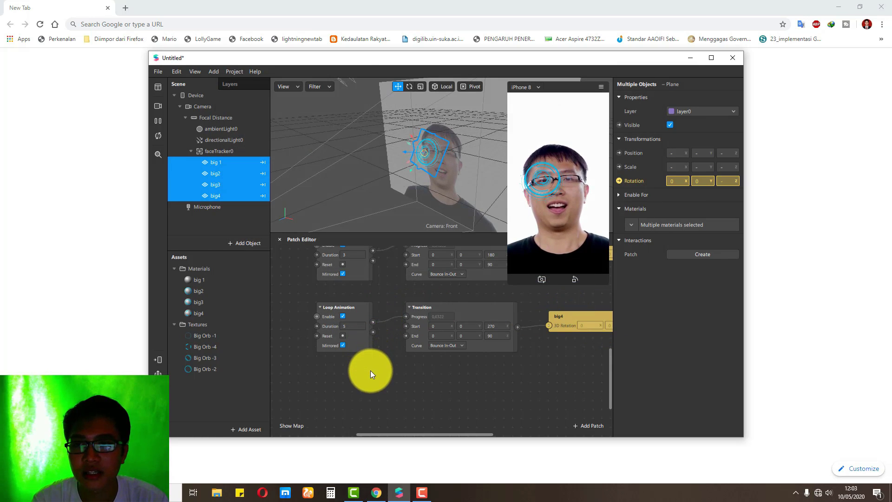
Step: Open the effect's upload options, enter jariss as the export file name, and cancel both the export and the upload
click(160, 70)
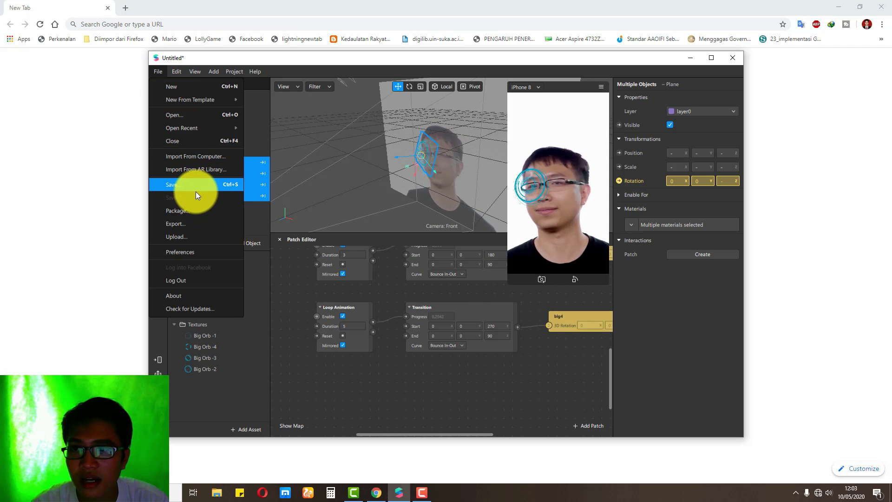
click(184, 234)
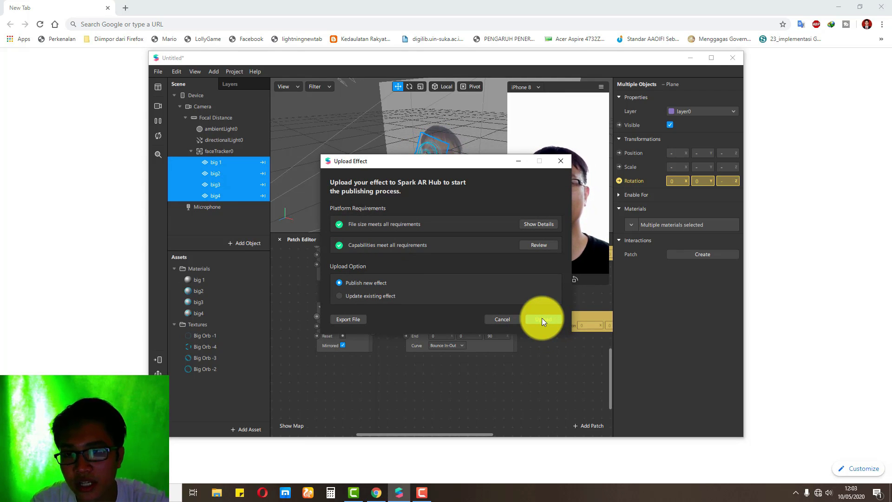
click(348, 319)
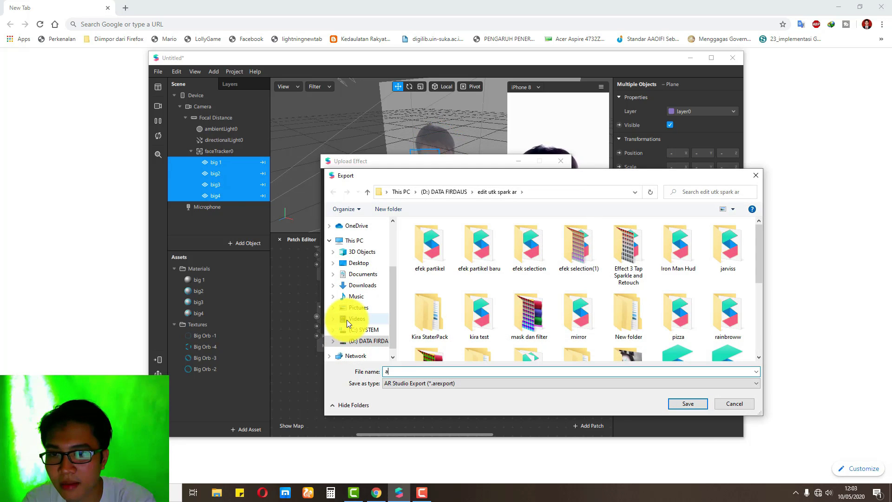
text(jariss)
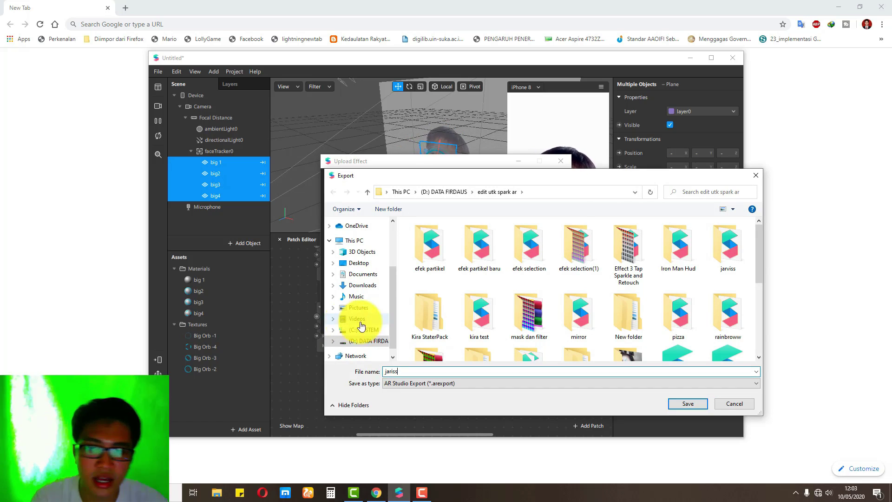
click(735, 408)
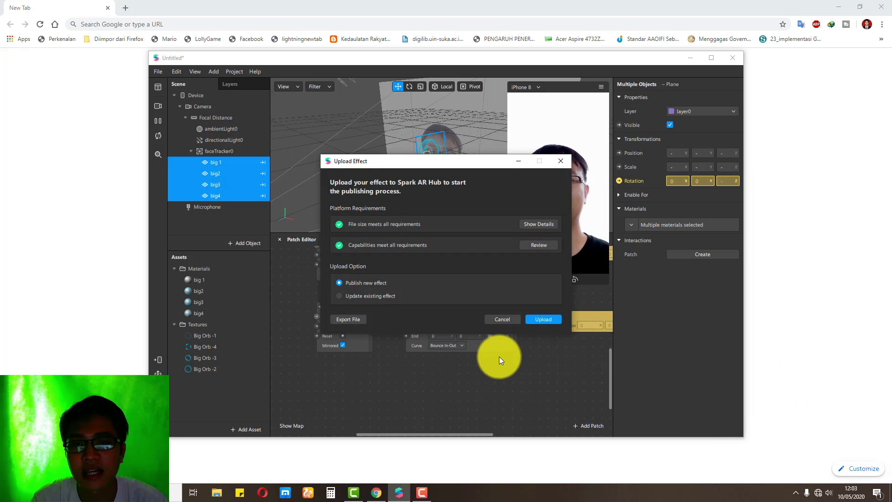
click(514, 318)
click(236, 223)
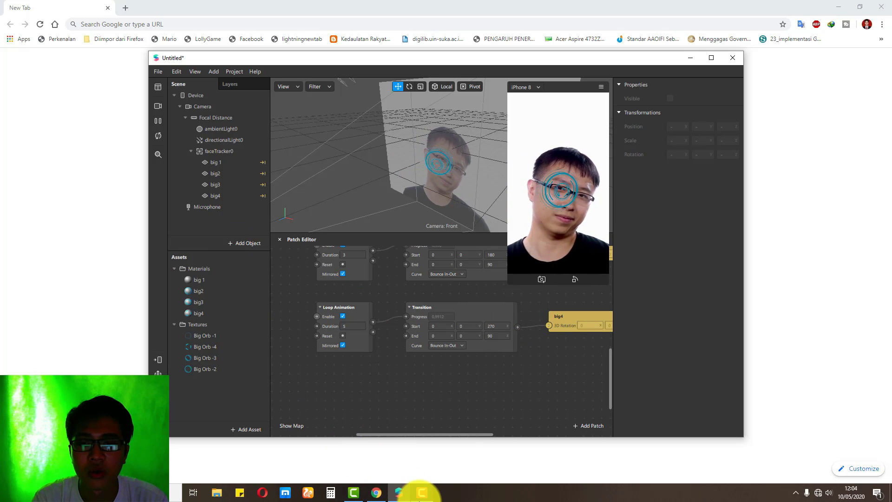
mouse_move(420, 494)
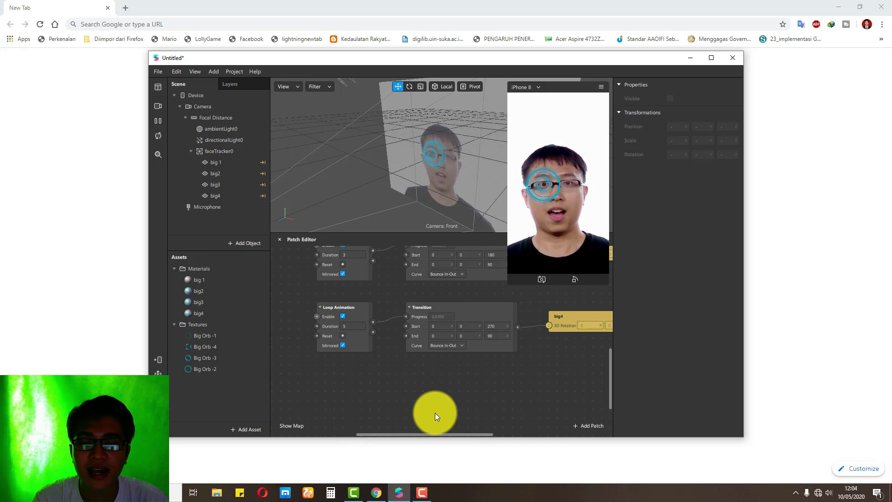